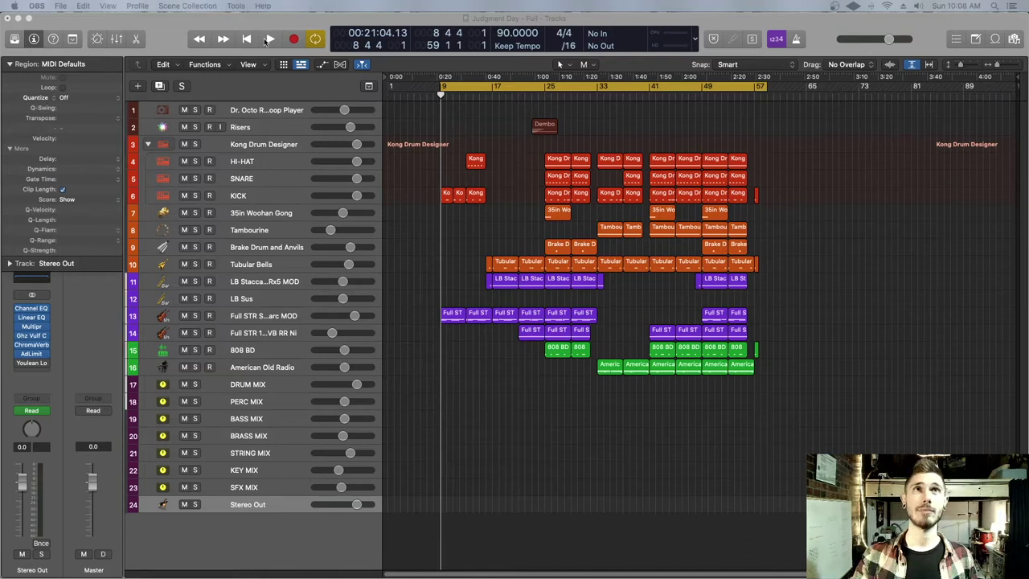
Play back the opening of the full arrangement from the start of the cycle range and stop it.
click(271, 39)
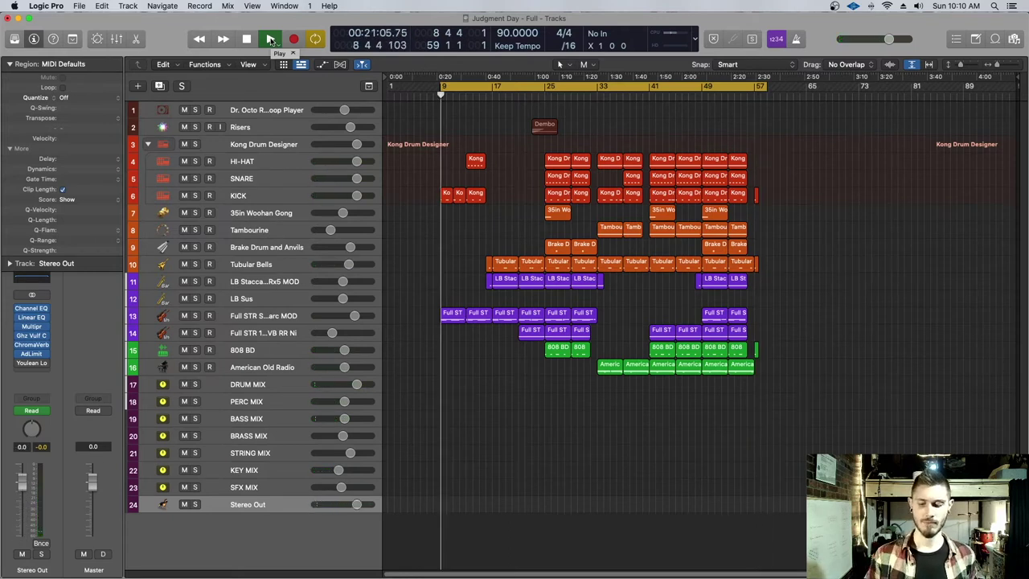
click(271, 40)
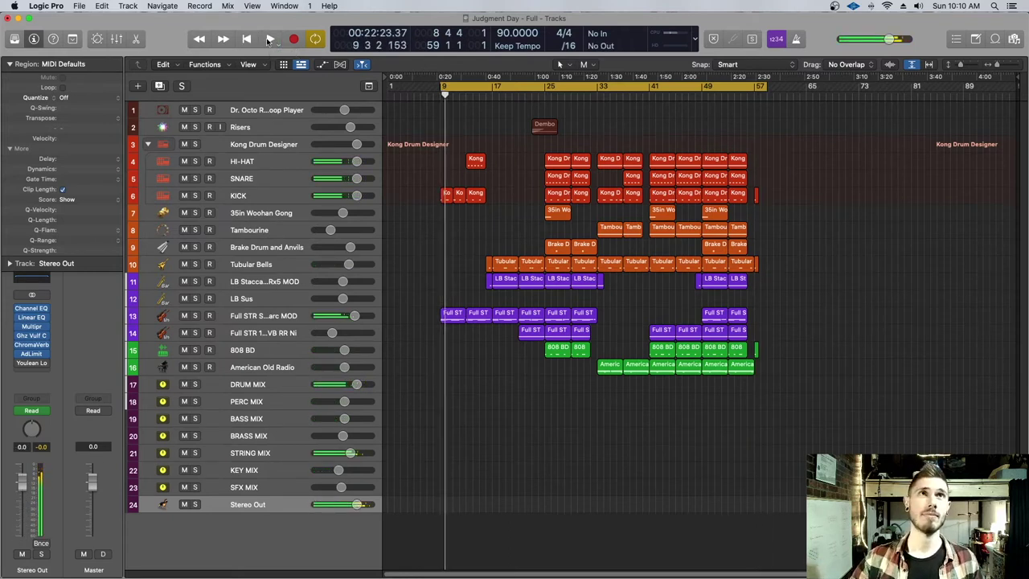
click(251, 41)
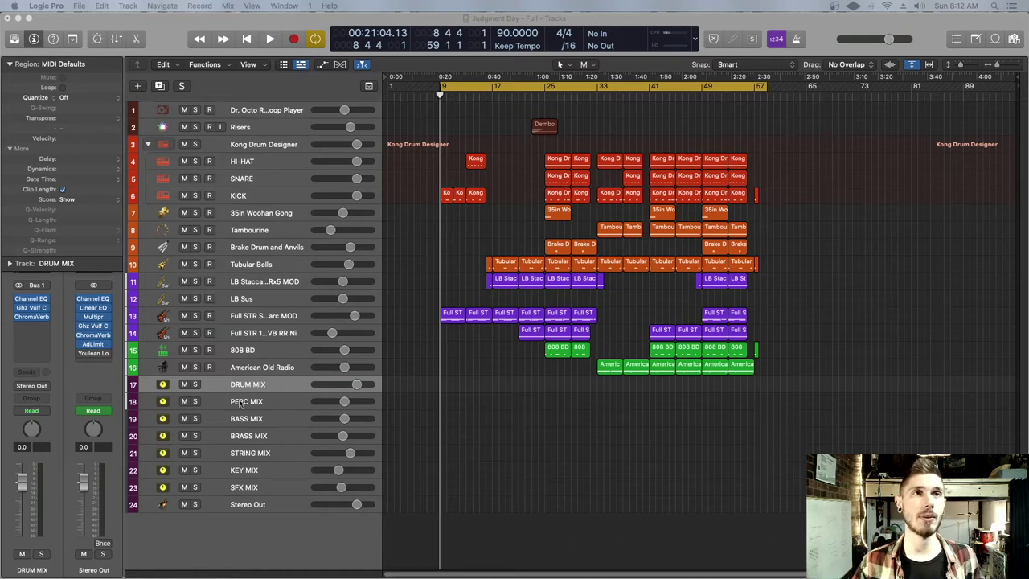
Solo the DRUM MIX and BASS MIX buses.
click(195, 384)
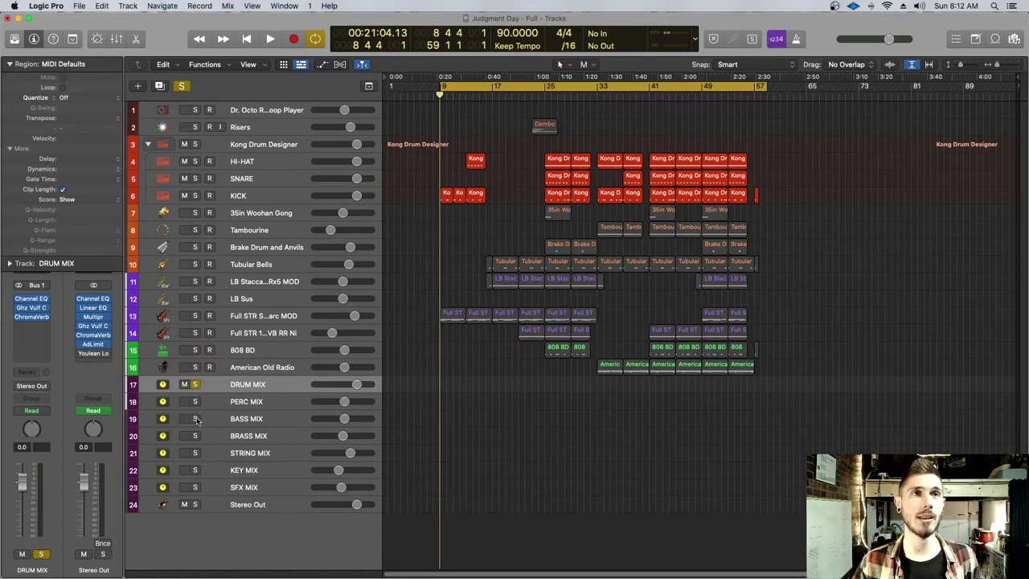
click(195, 419)
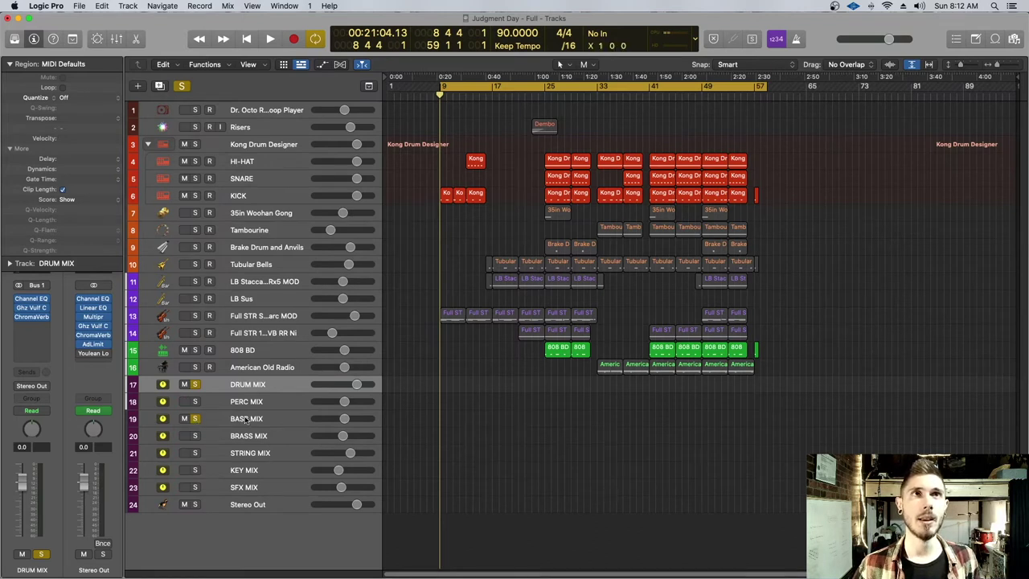
View the Reason Rack instrument on the HI-HAT track and the one on the 808 BD track, closing each.
click(284, 169)
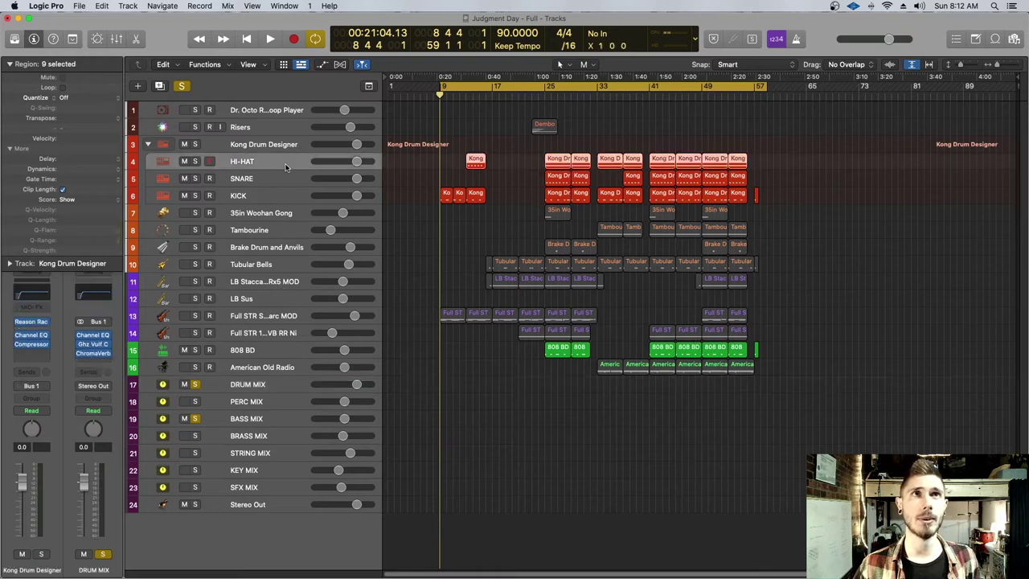
click(33, 322)
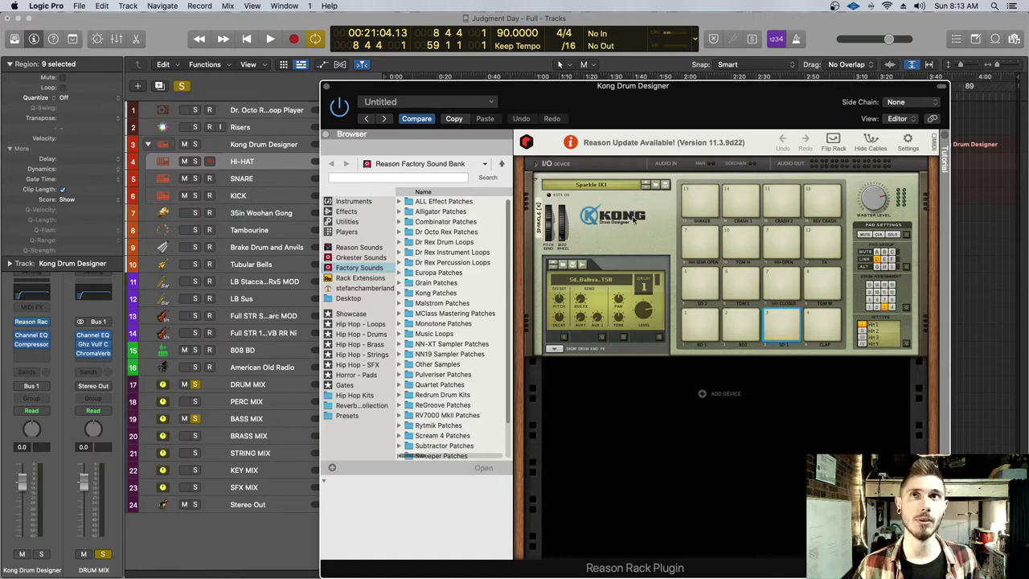
click(326, 87)
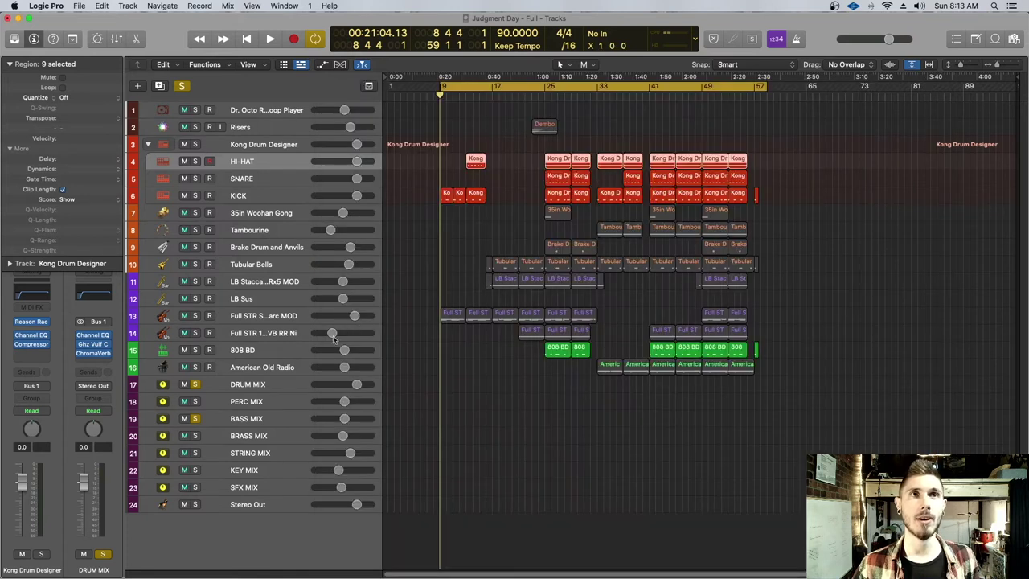
click(290, 350)
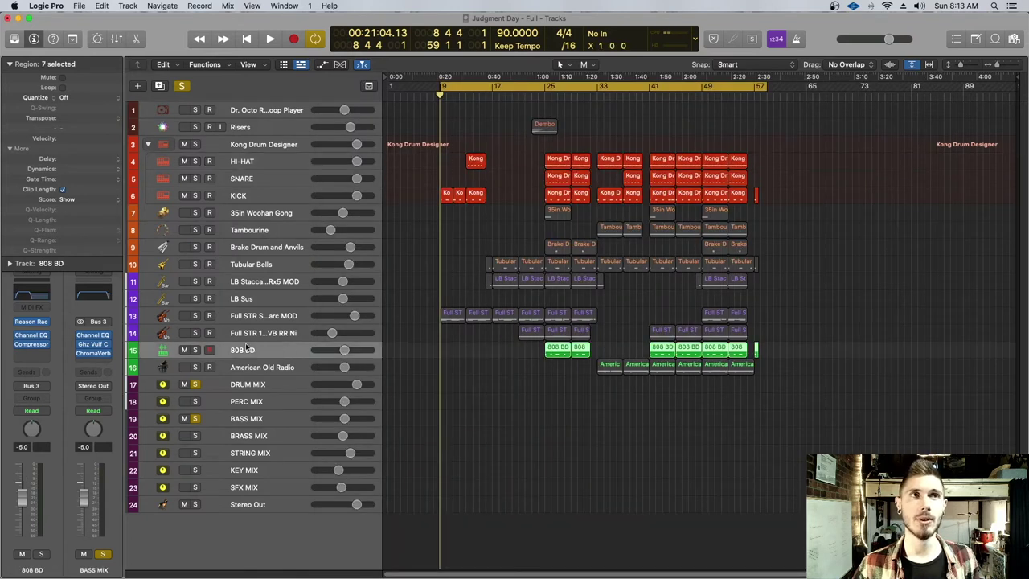
click(30, 324)
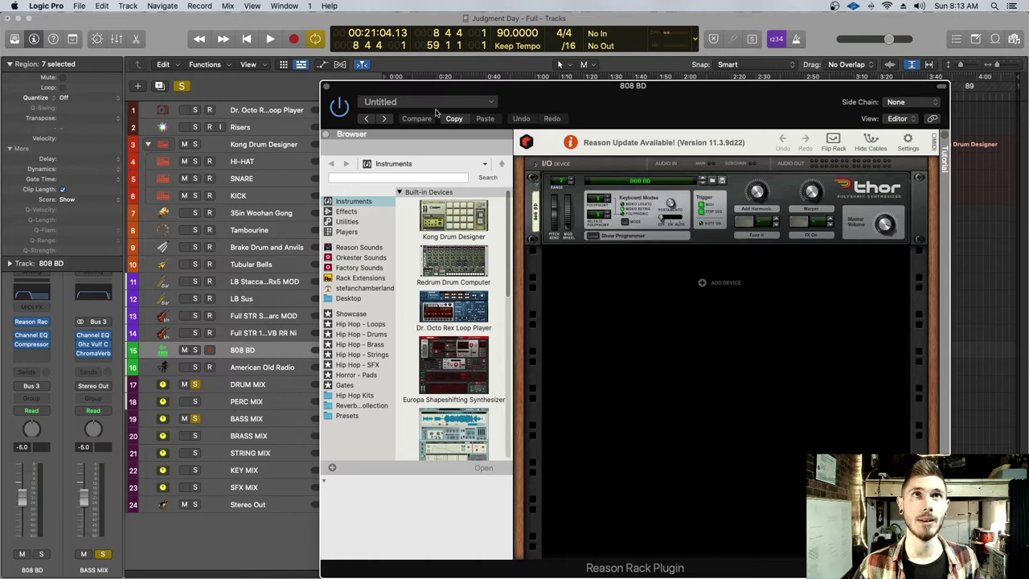
click(330, 89)
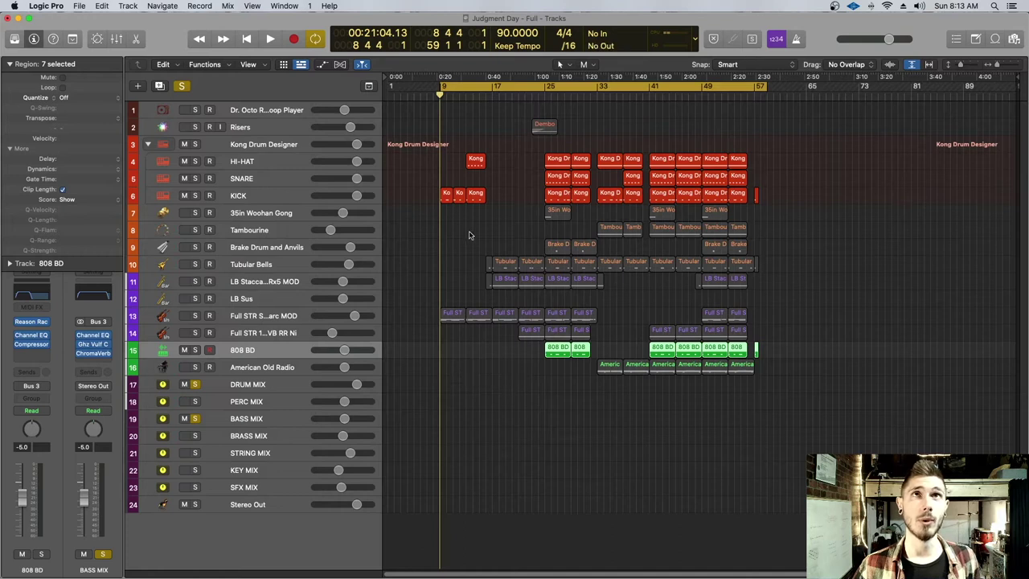
Move the playhead to bar 25, turn off the cycle range, and play the soloed drums and bass.
drag(440, 95, 545, 95)
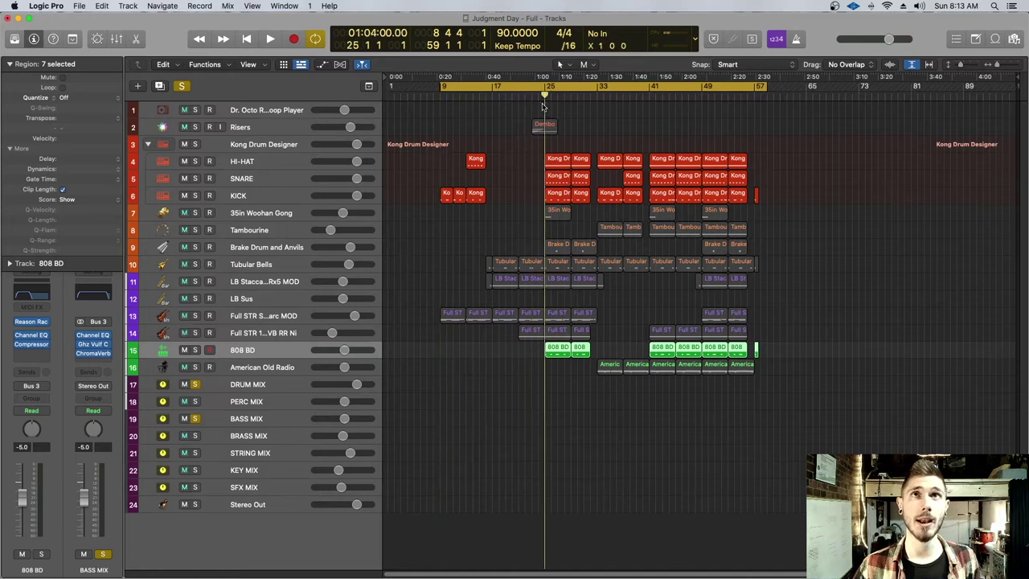
click(441, 87)
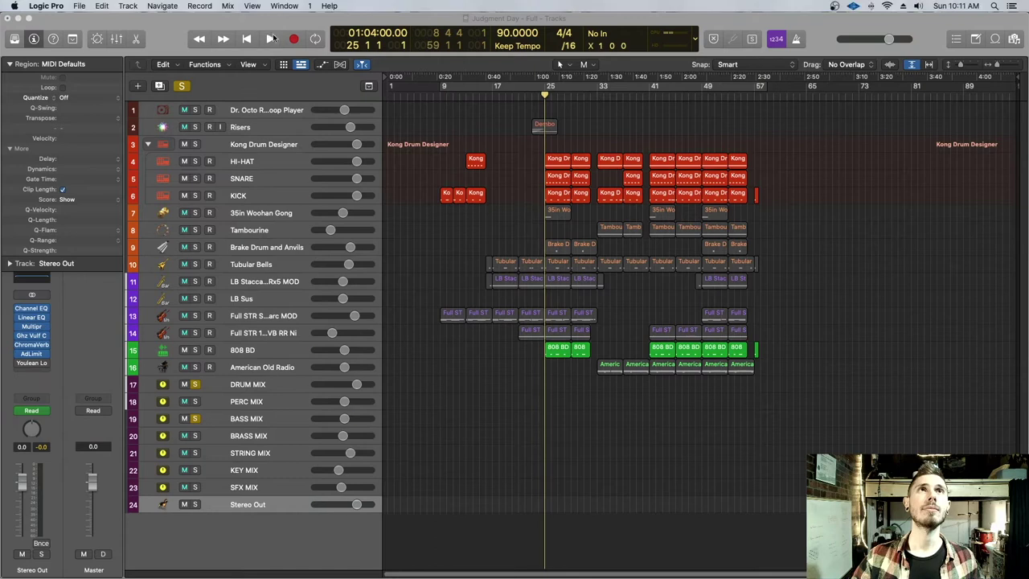
click(270, 39)
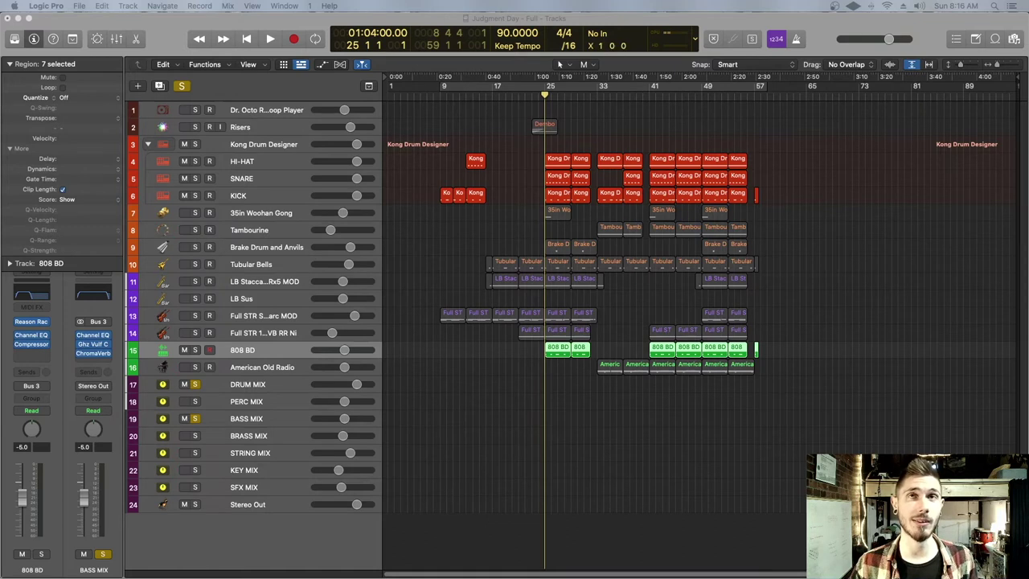
Remove the solo from DRUM MIX and BASS MIX, and solo the PERC MIX bus instead.
click(195, 385)
click(194, 418)
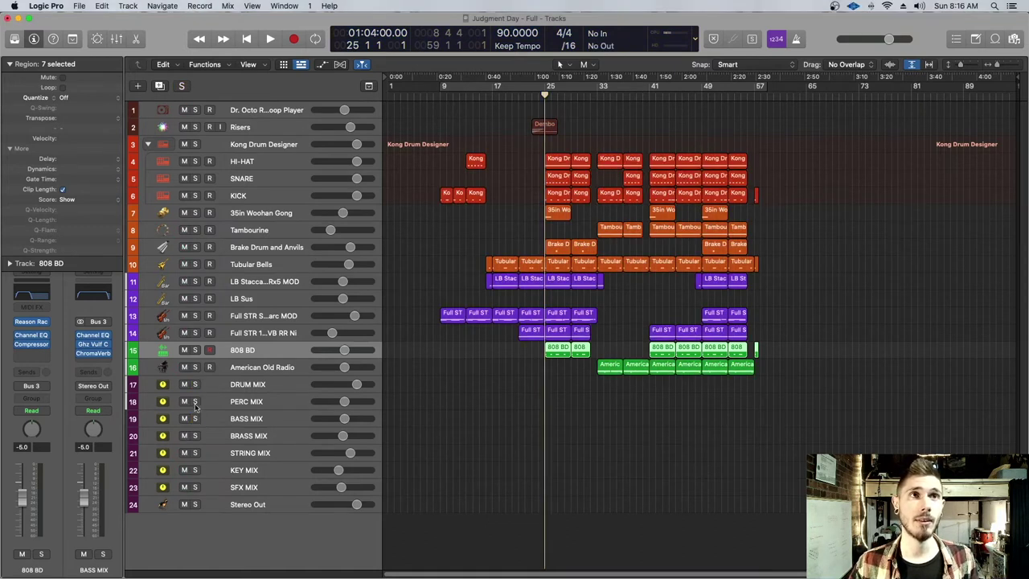
click(194, 401)
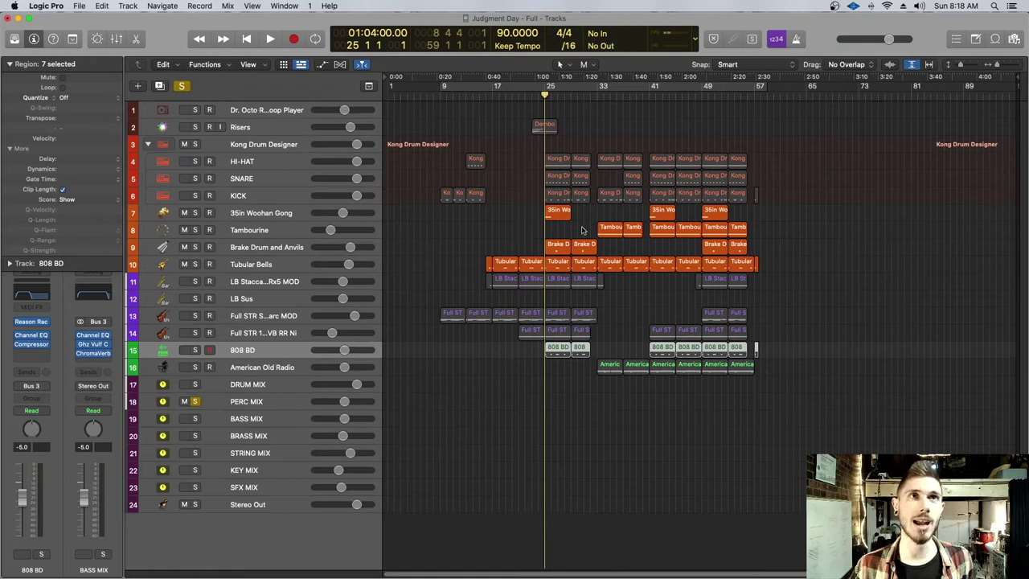
View the Tambourine track's Play instrument and its EW Hollywood Orchestral Percussion Gold library, leaving the plug-in closed.
click(268, 231)
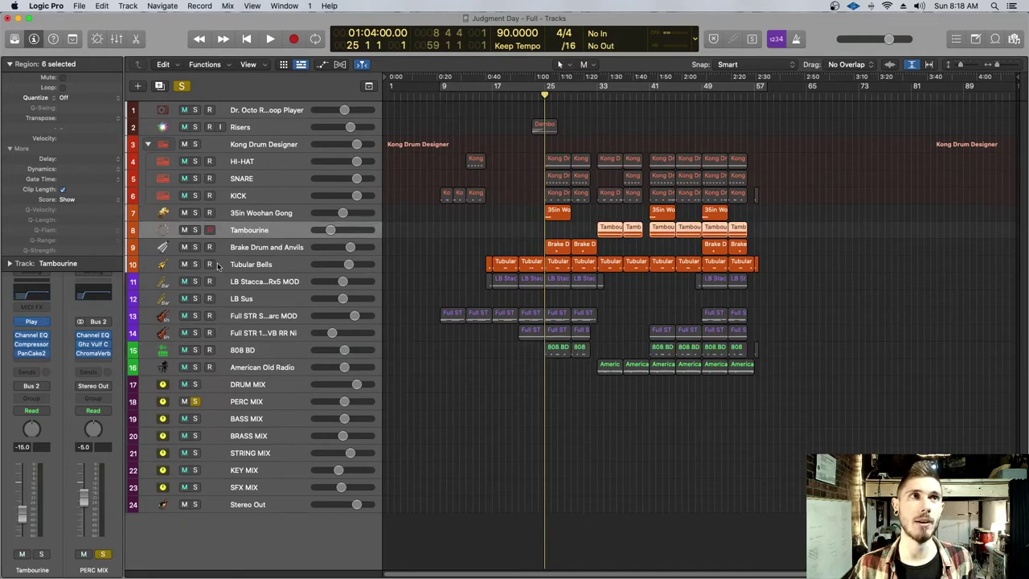
click(31, 322)
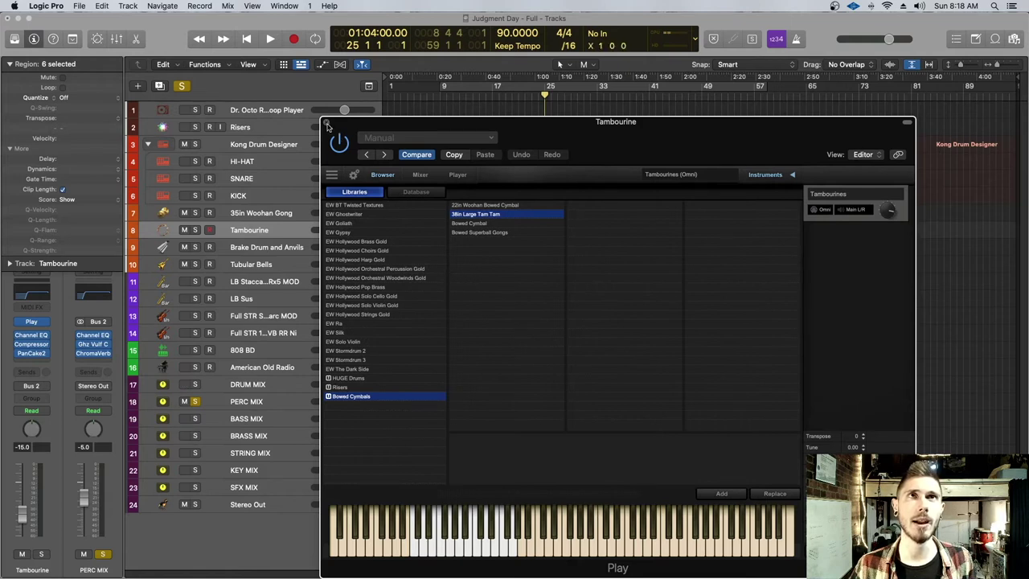
click(388, 270)
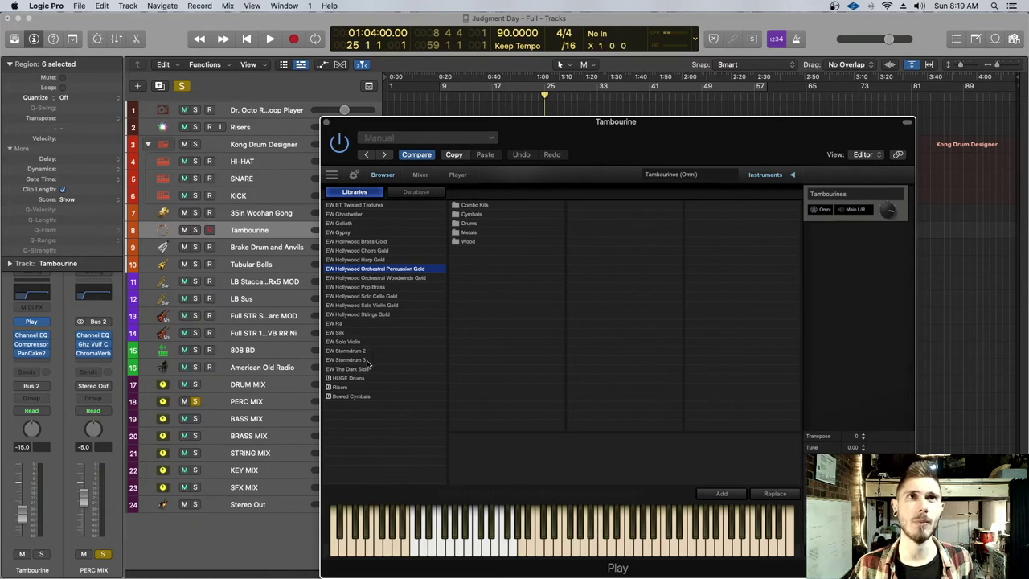
click(326, 123)
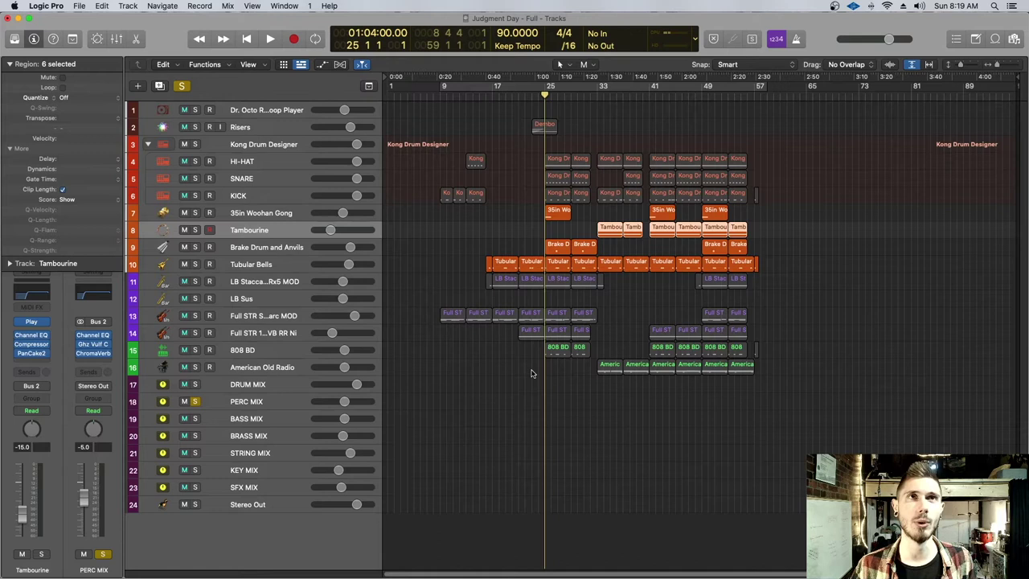
click(33, 322)
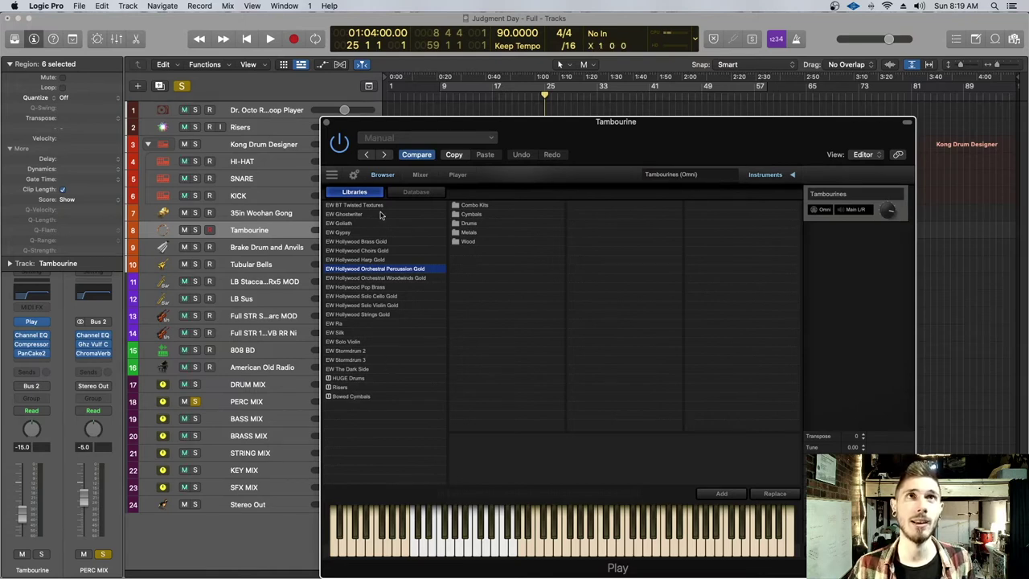
click(326, 123)
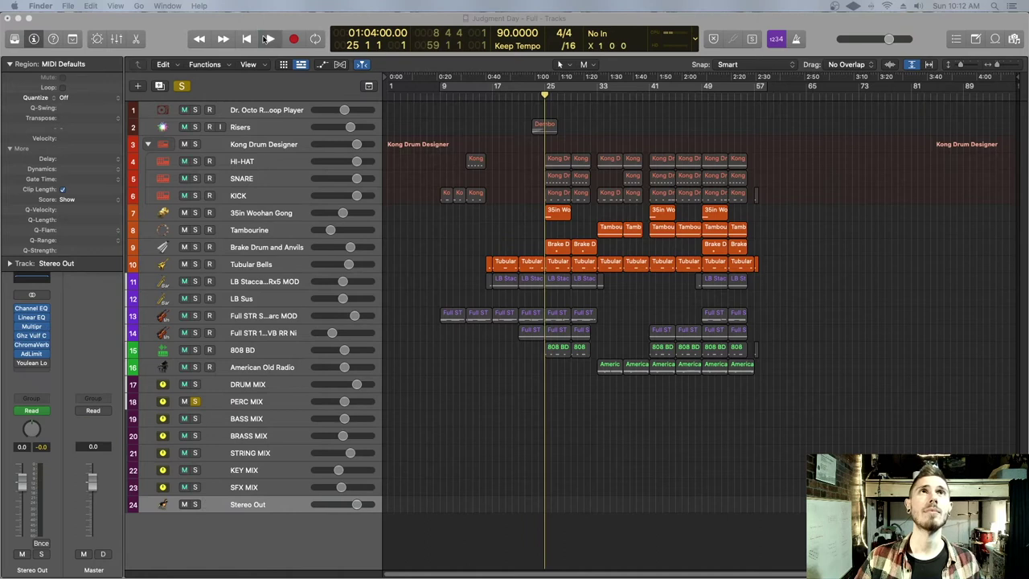
Play the soloed percussion from bar 25 and stop playback.
click(270, 39)
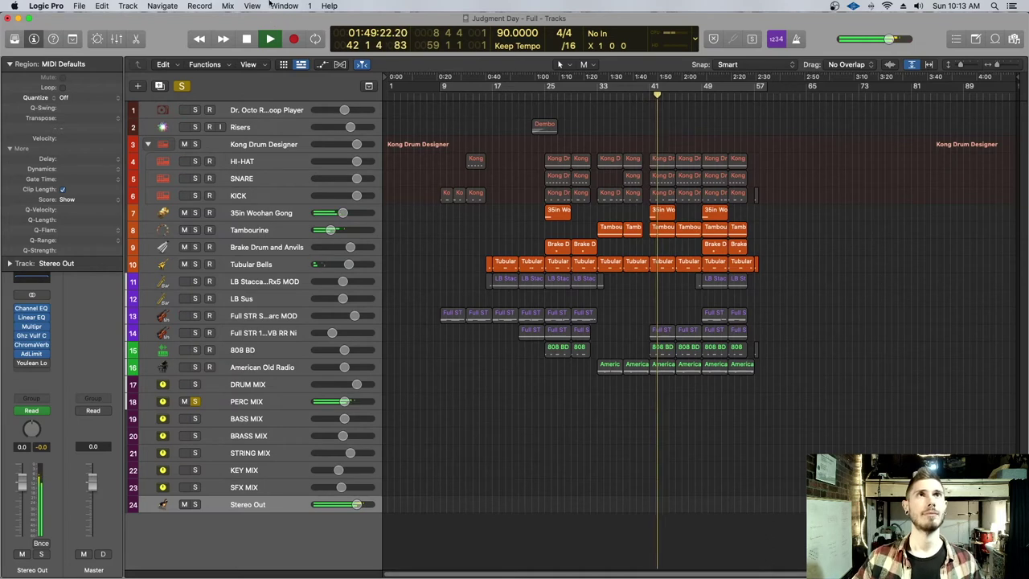
click(247, 38)
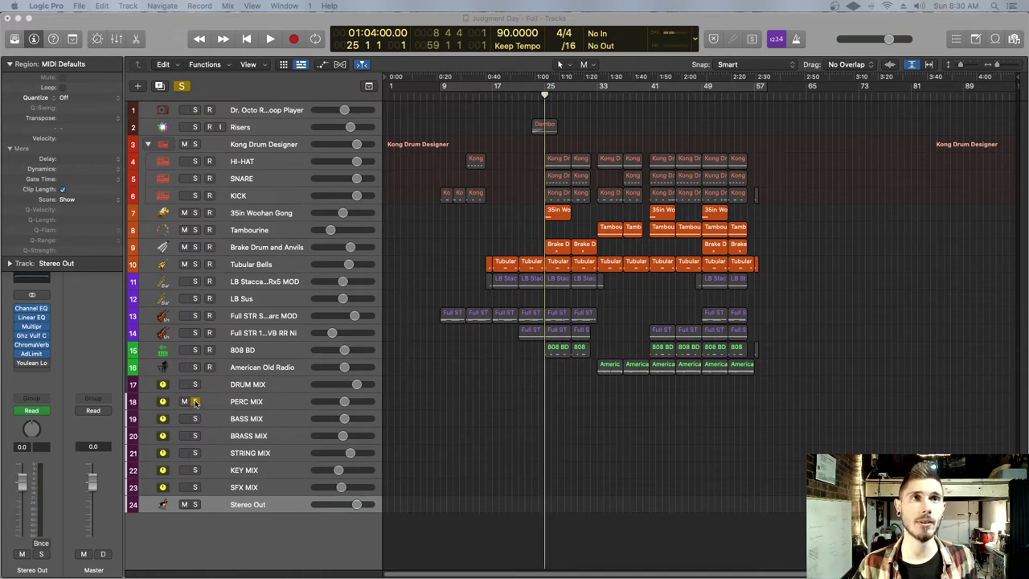
Solo the BRASS MIX and STRING MIX buses in place of PERC MIX.
click(195, 435)
click(195, 452)
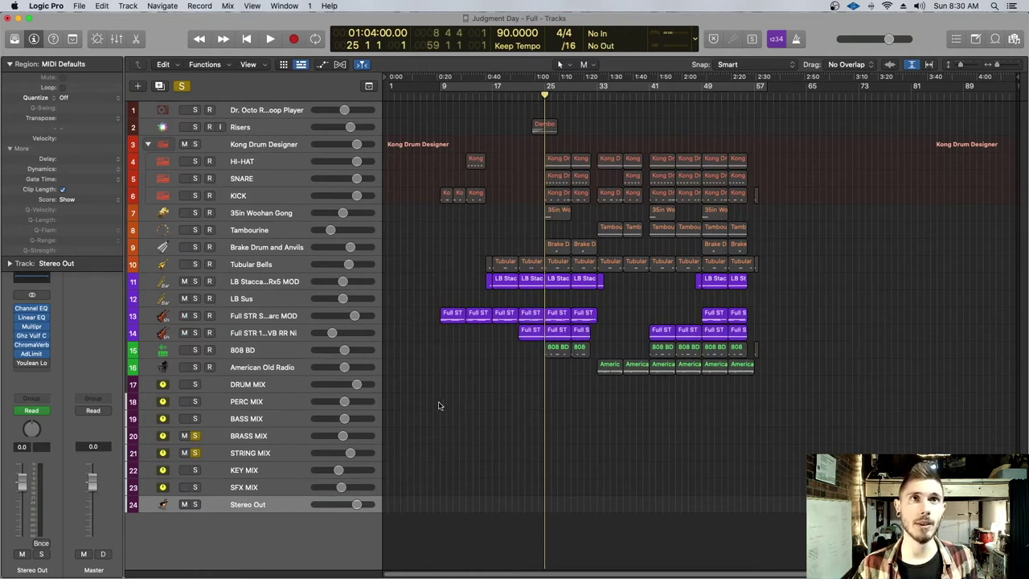
Open the Play instrument on track 14 and browse the Long and Short Tight patches of the 1st Violins in EW Hollywood Strings Gold.
click(302, 336)
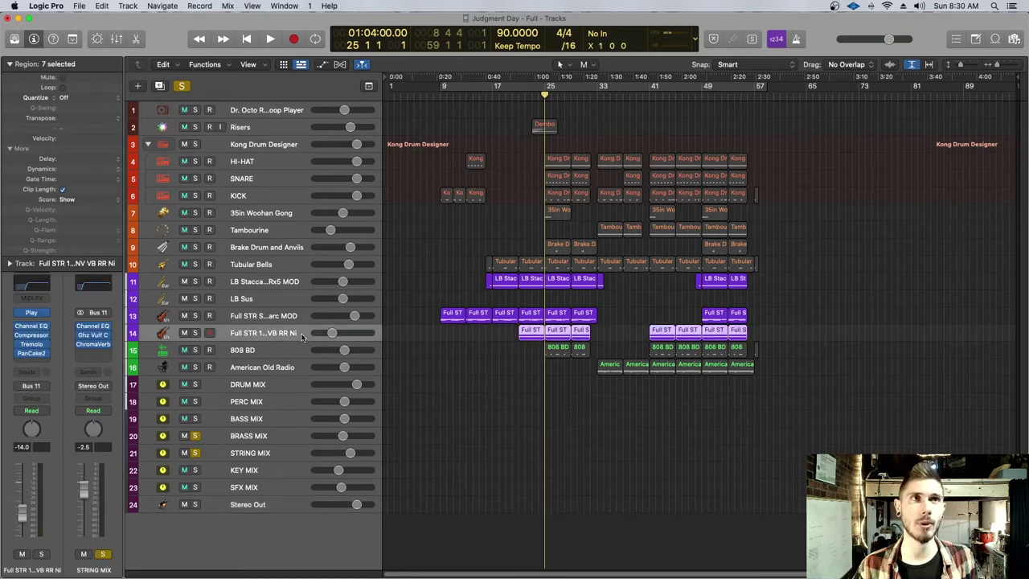
click(32, 315)
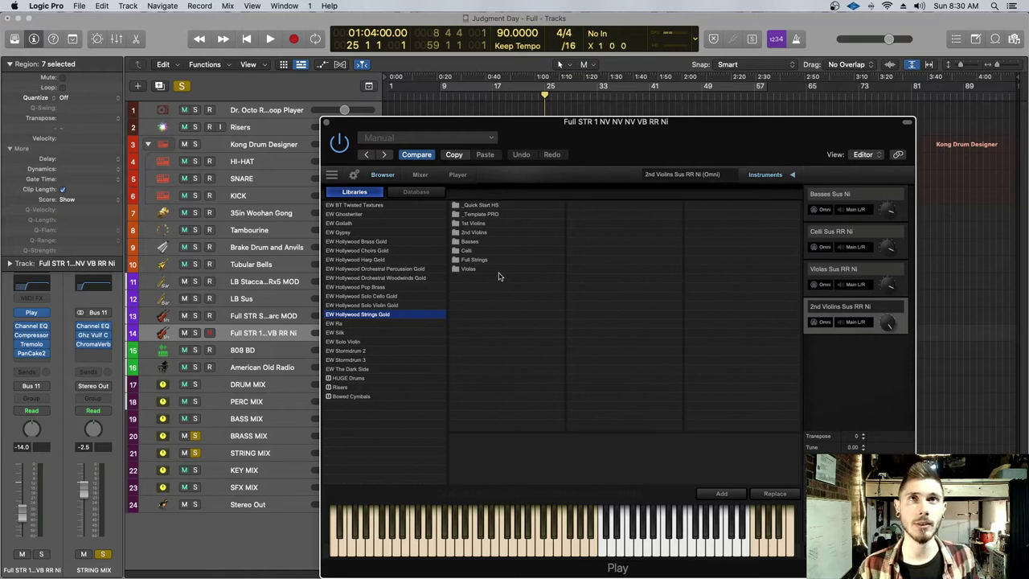
click(487, 225)
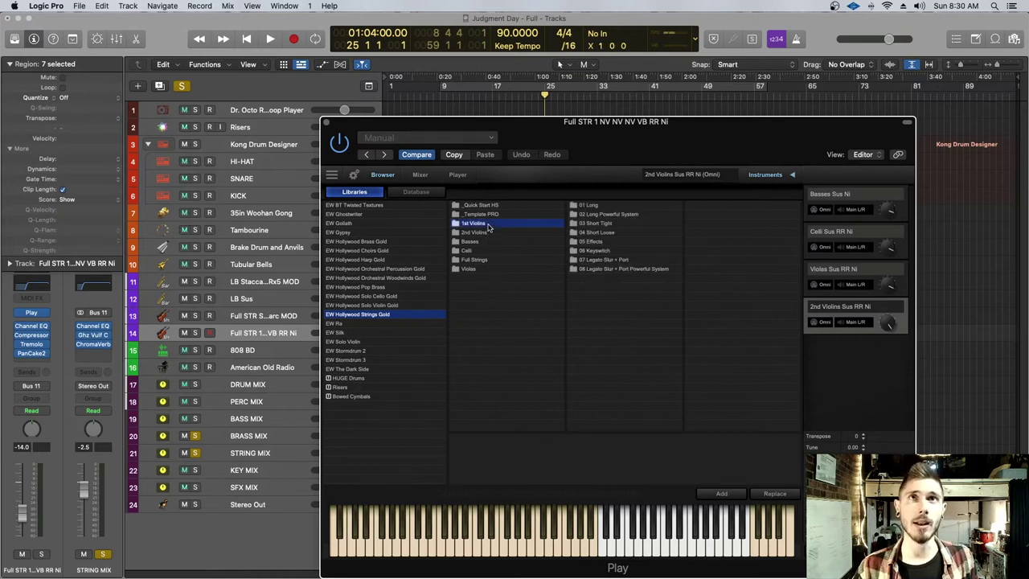
click(611, 208)
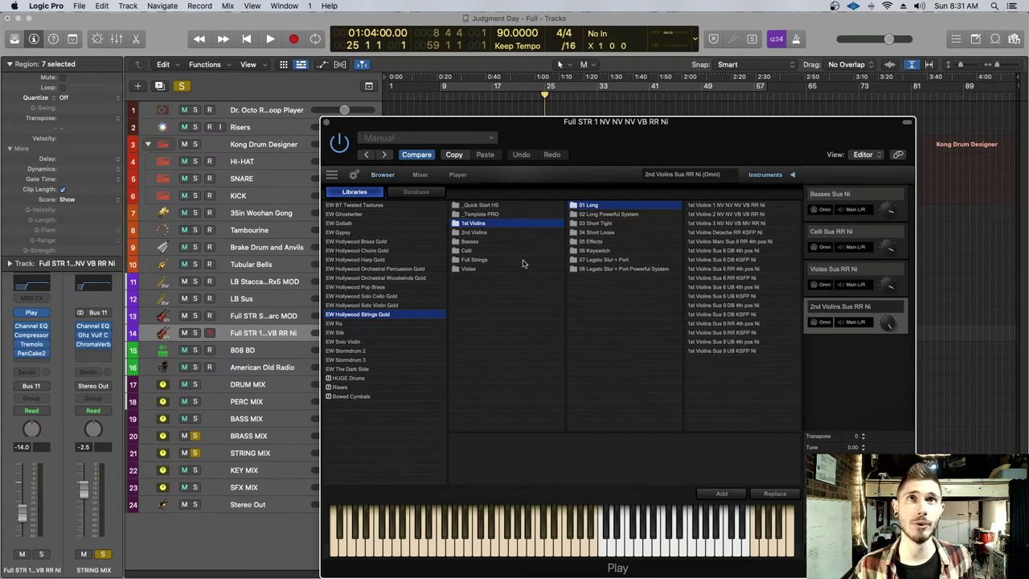
click(612, 223)
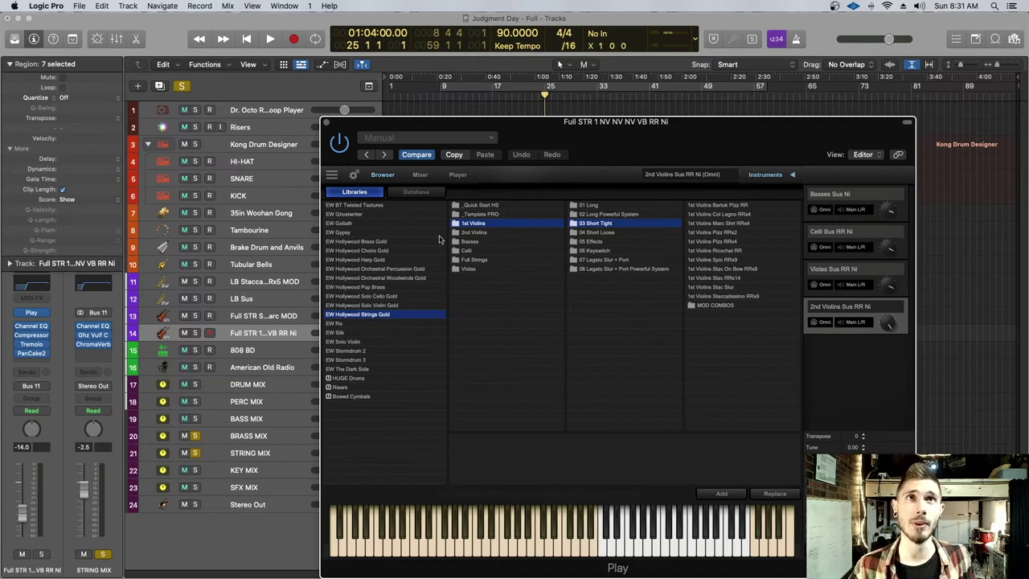
Browse the Short patches of Low Brass in the EW Hollywood Brass Gold library and close the plug-in.
click(369, 243)
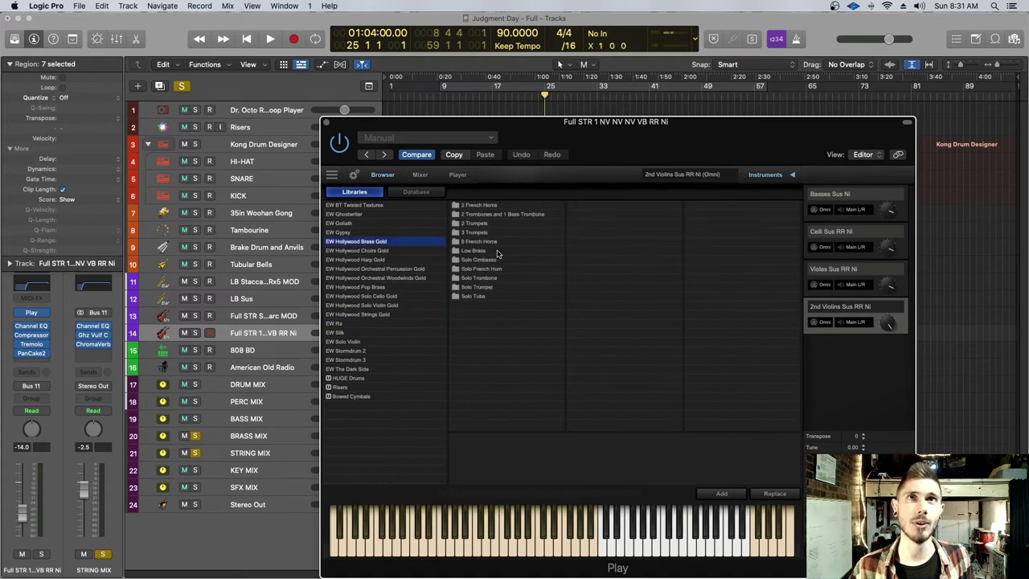
click(469, 252)
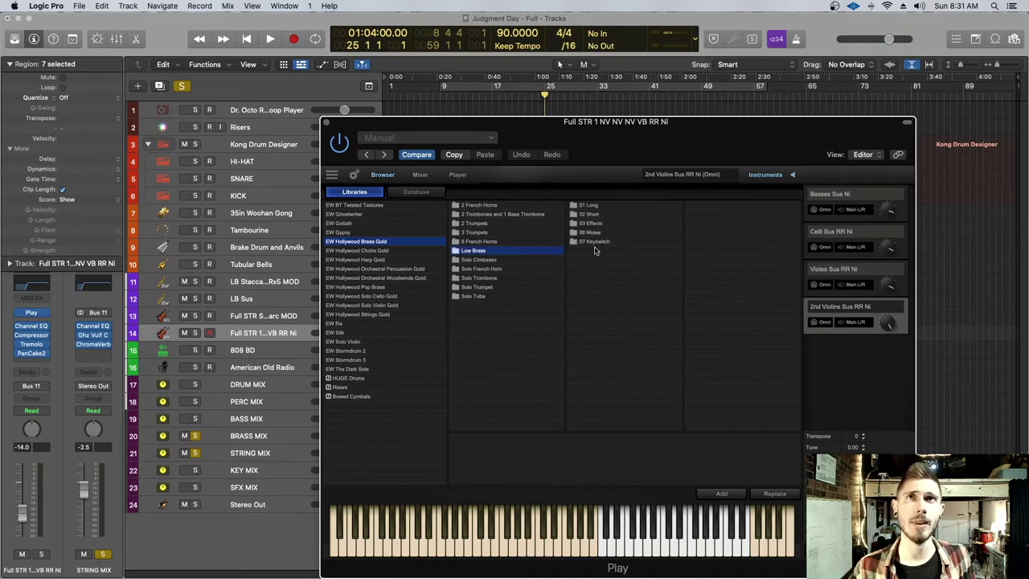
click(602, 215)
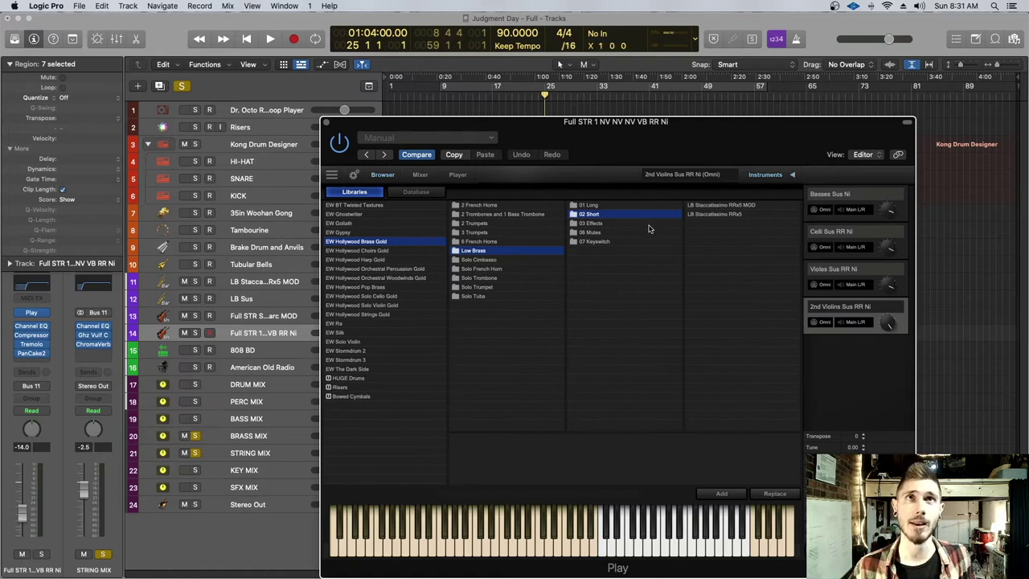
click(326, 122)
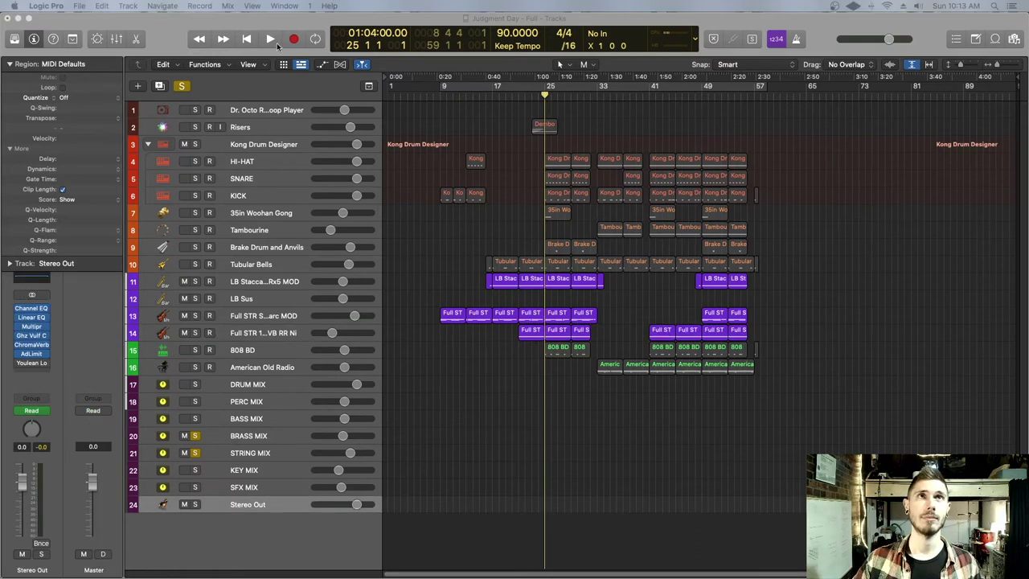
Play the soloed brass and strings from bar 25 and stop playback.
click(275, 42)
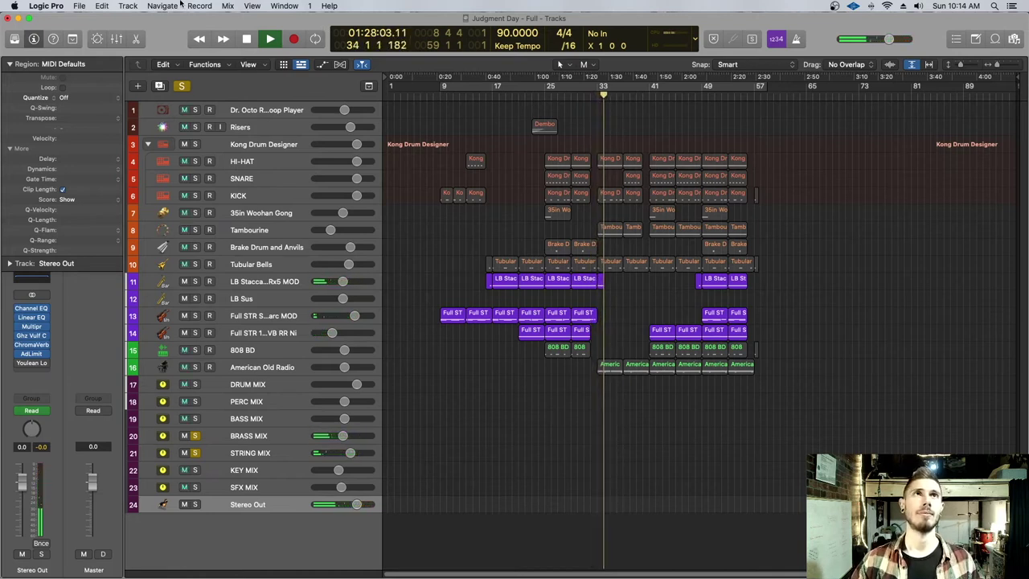
click(247, 40)
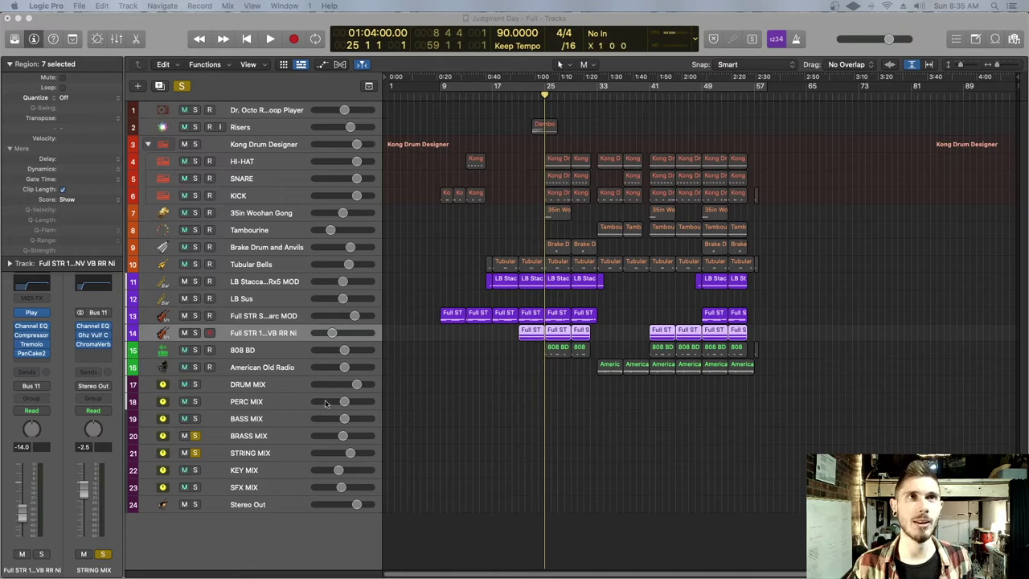
Solo the KEY MIX bus in place of STRING MIX and BRASS MIX.
click(195, 470)
click(195, 453)
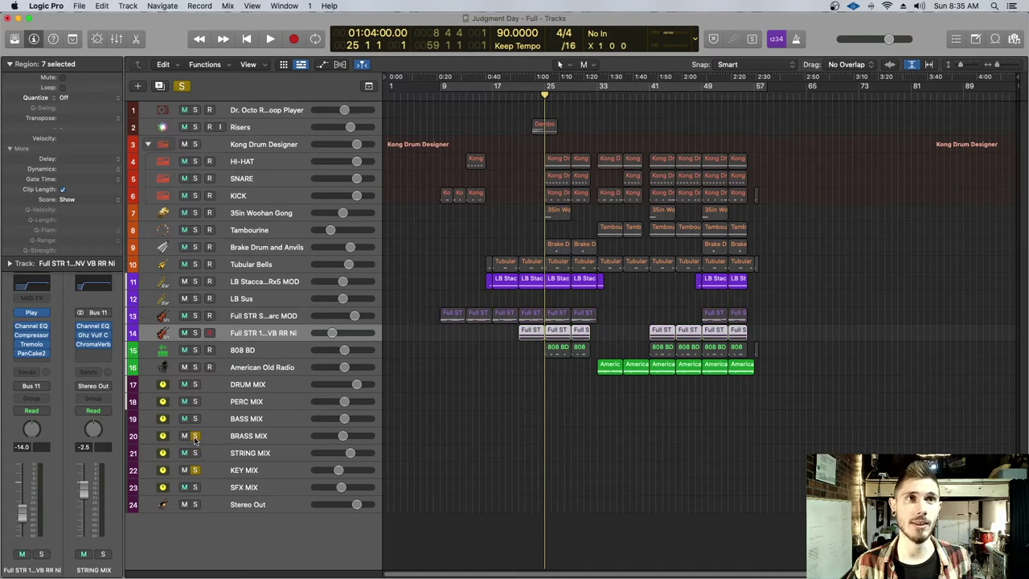
click(194, 436)
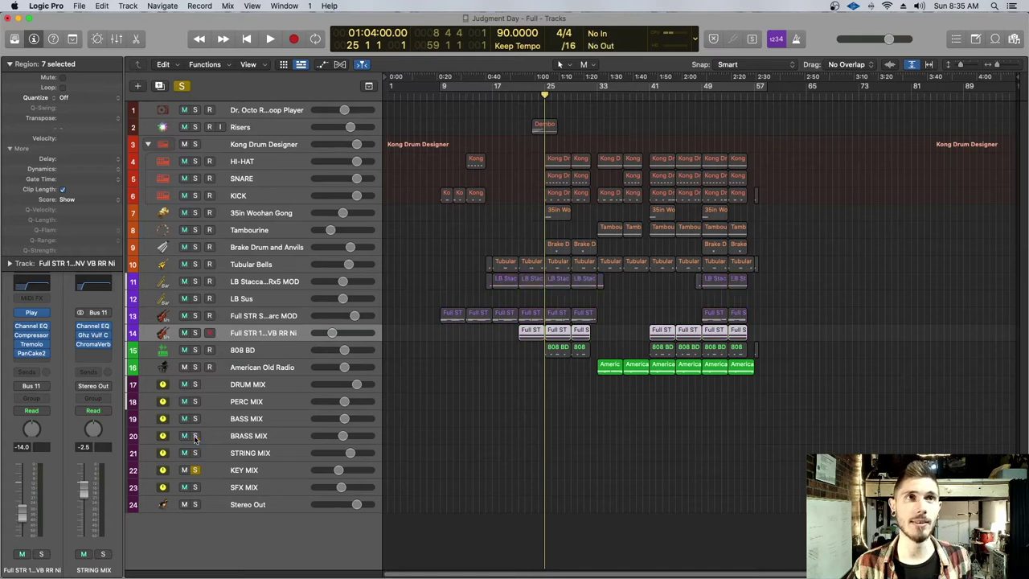
View the Piano V2 instrument on the American Old Radio track and close its plug-in window.
click(298, 368)
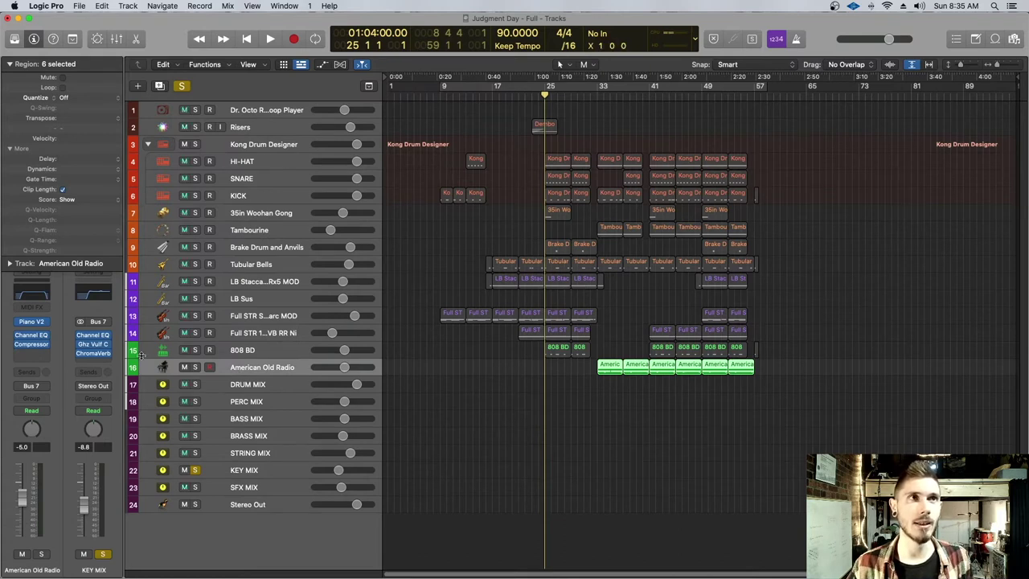
click(32, 324)
click(32, 325)
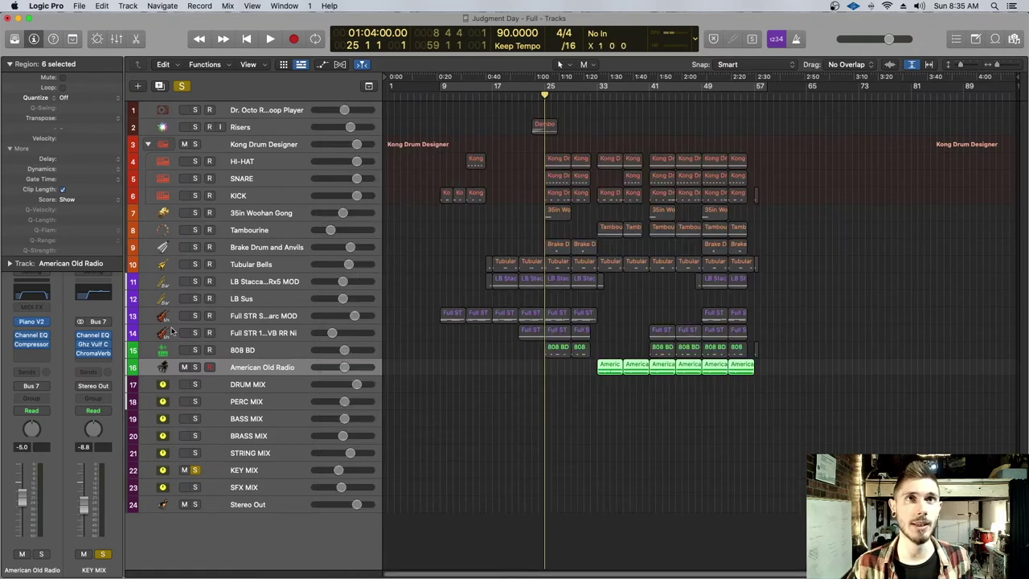
click(33, 325)
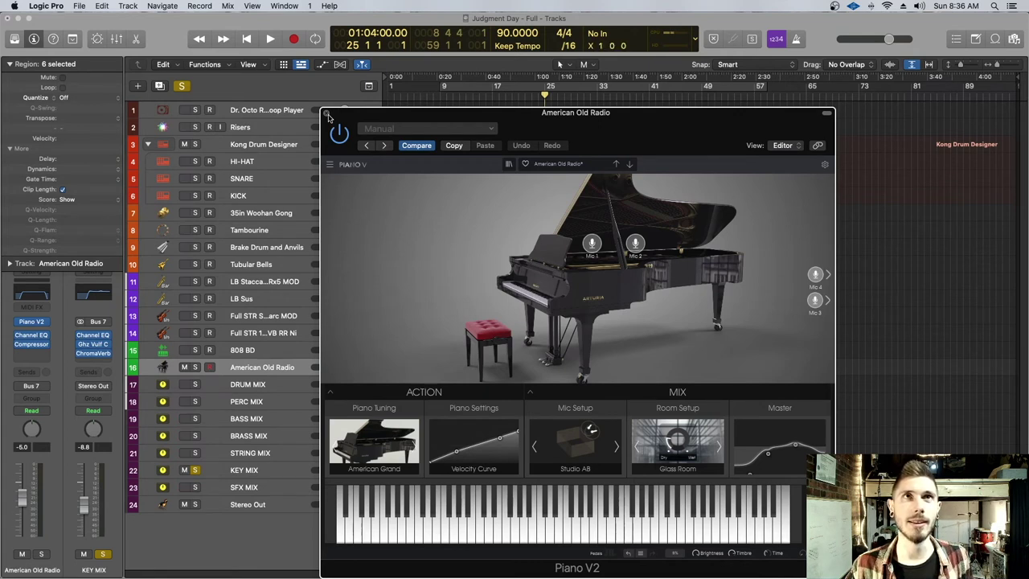
click(327, 114)
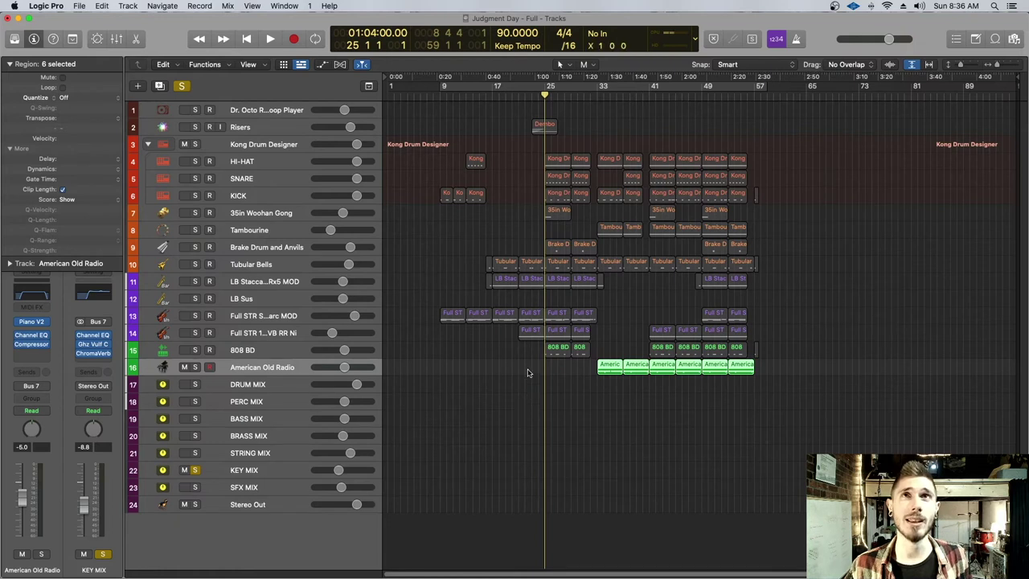
Play the soloed piano part from bar 33 and stop playback.
drag(546, 95, 597, 103)
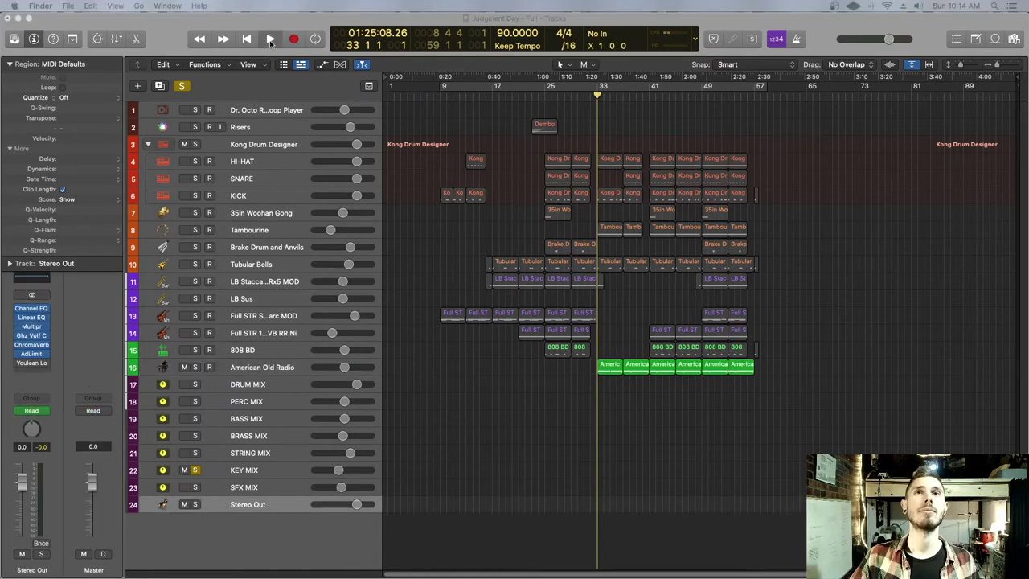
key(space)
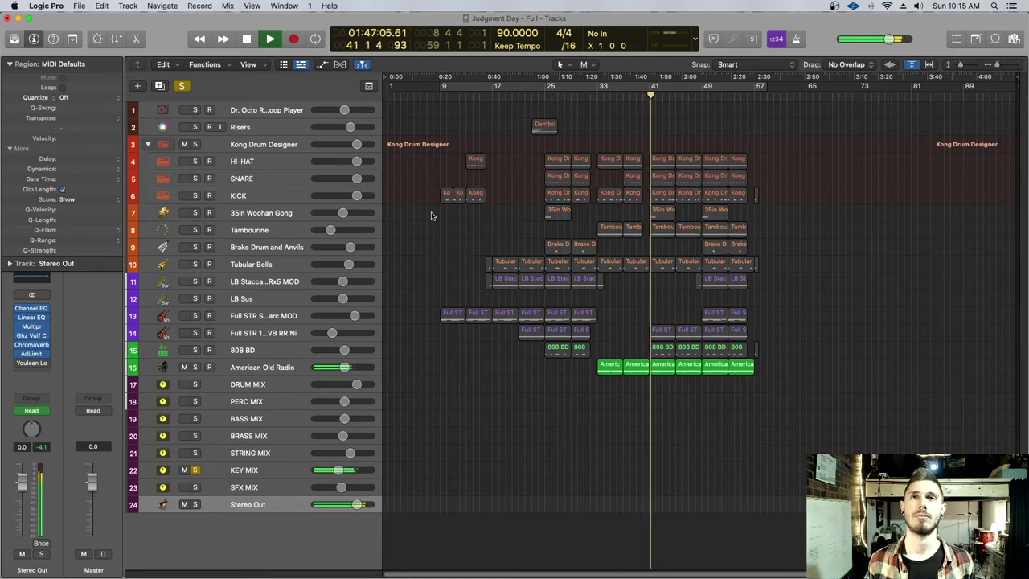
key(space)
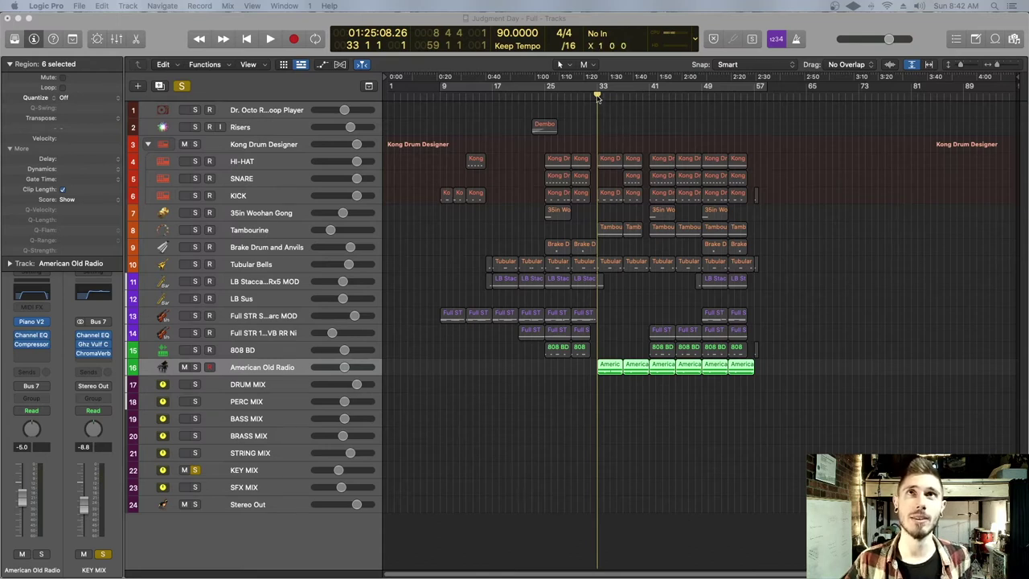
Step through the song's sections by moving the playhead to bars 9, 16, 32 and finally 58.
drag(599, 96, 440, 96)
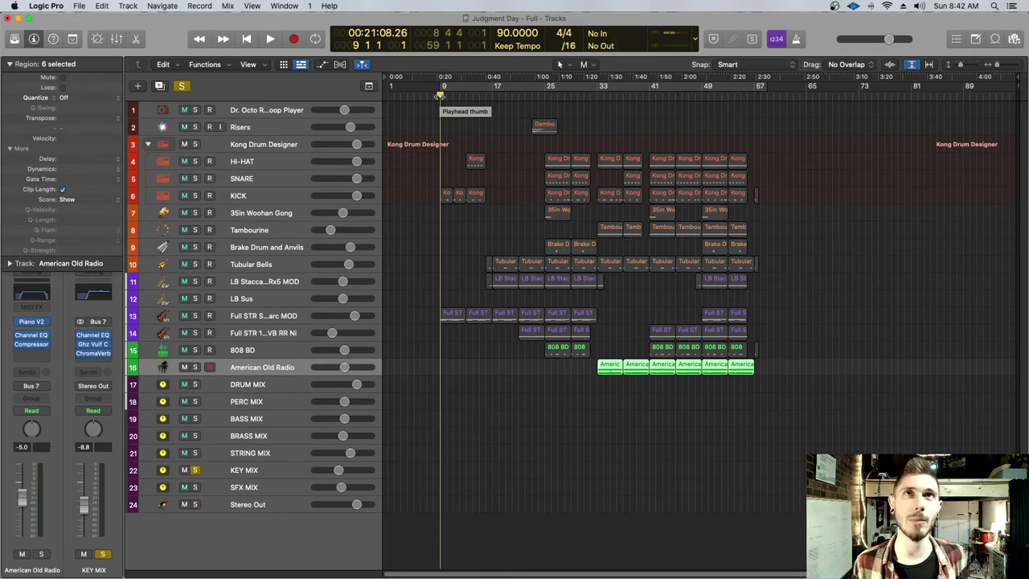
drag(440, 96, 485, 95)
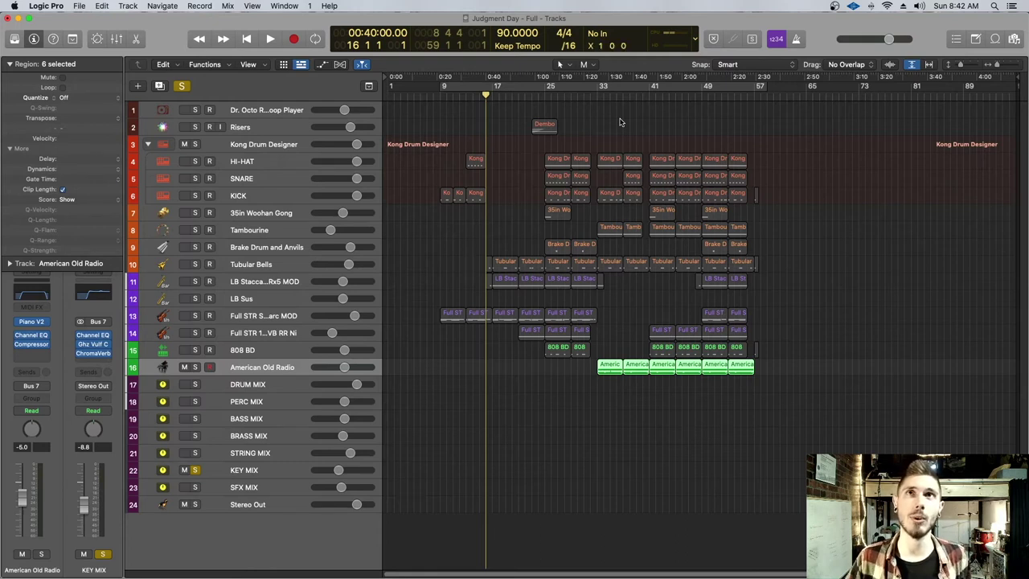
drag(485, 94, 591, 96)
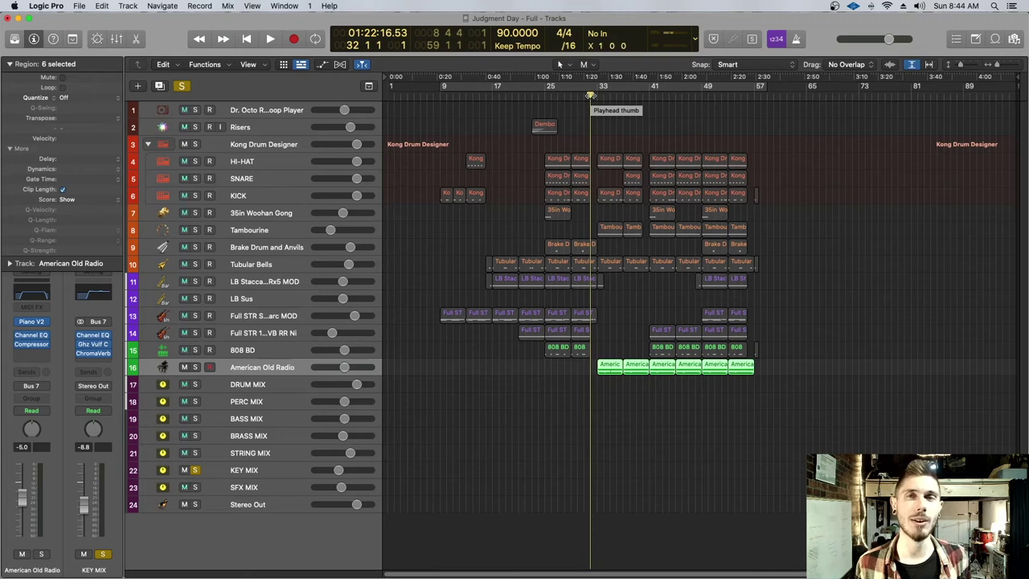
drag(591, 95, 762, 118)
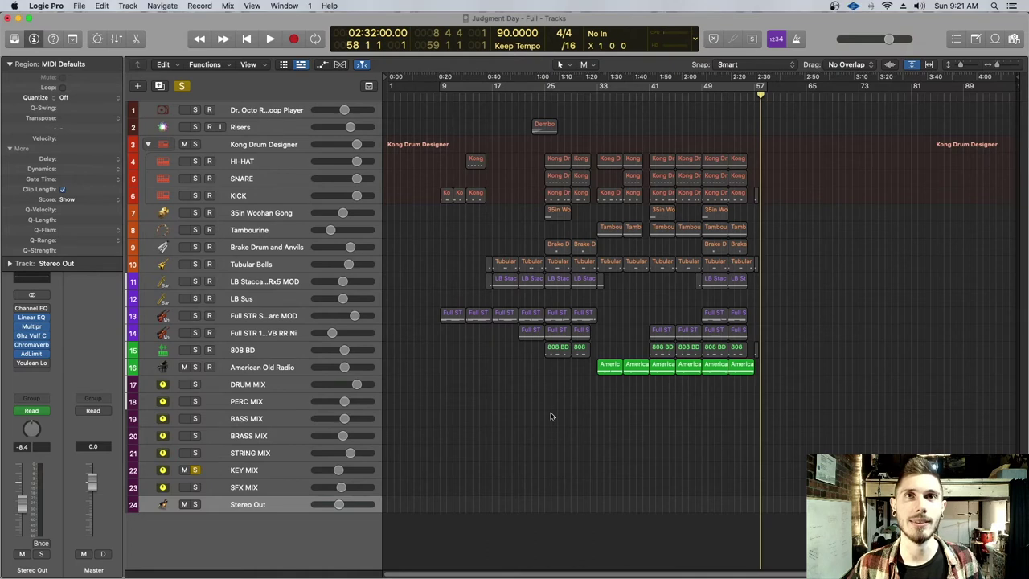
Turn off the solo on KEY MIX and show the mixer below the tracks.
key(x)
key(x)
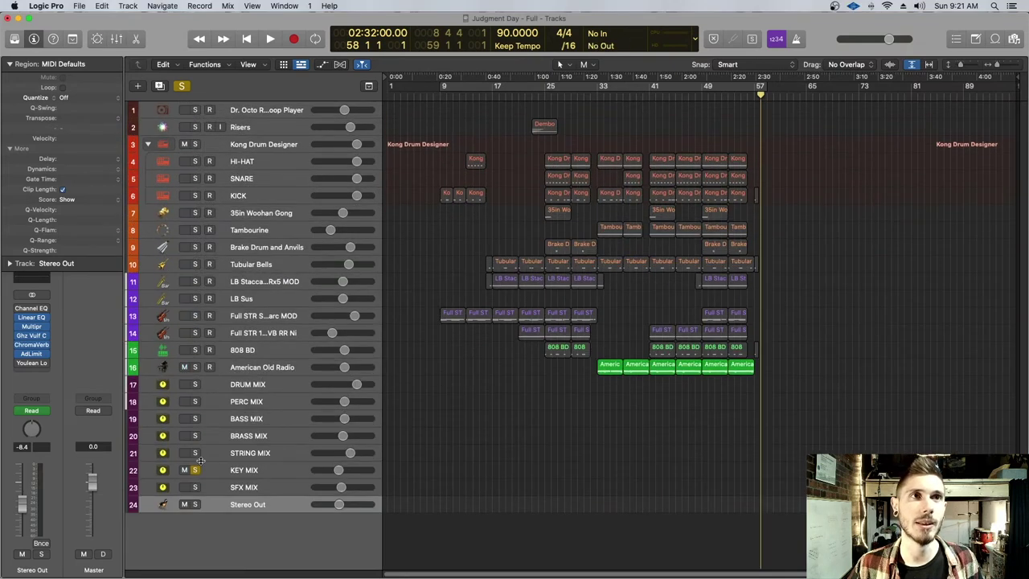
click(195, 470)
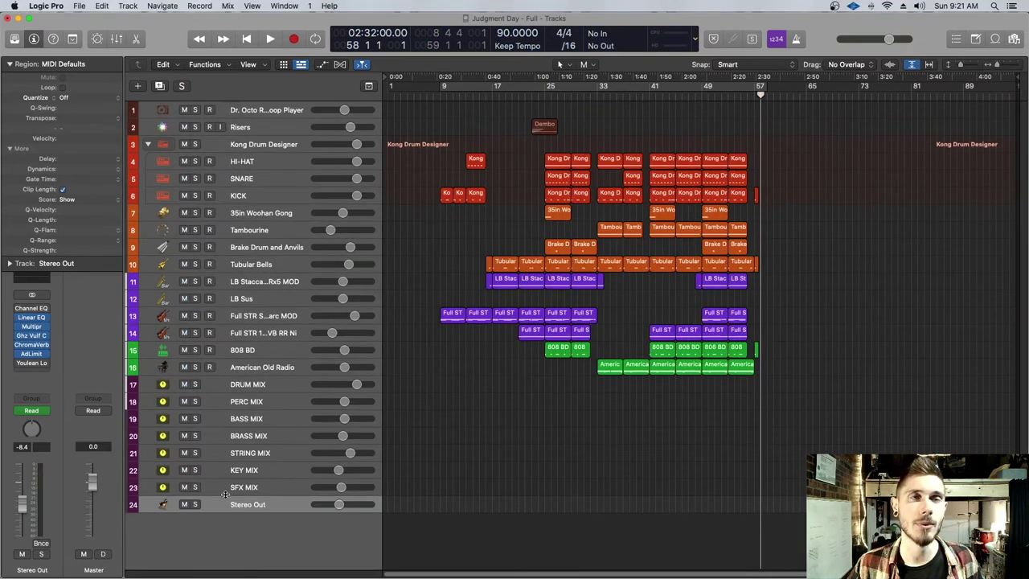
key(x)
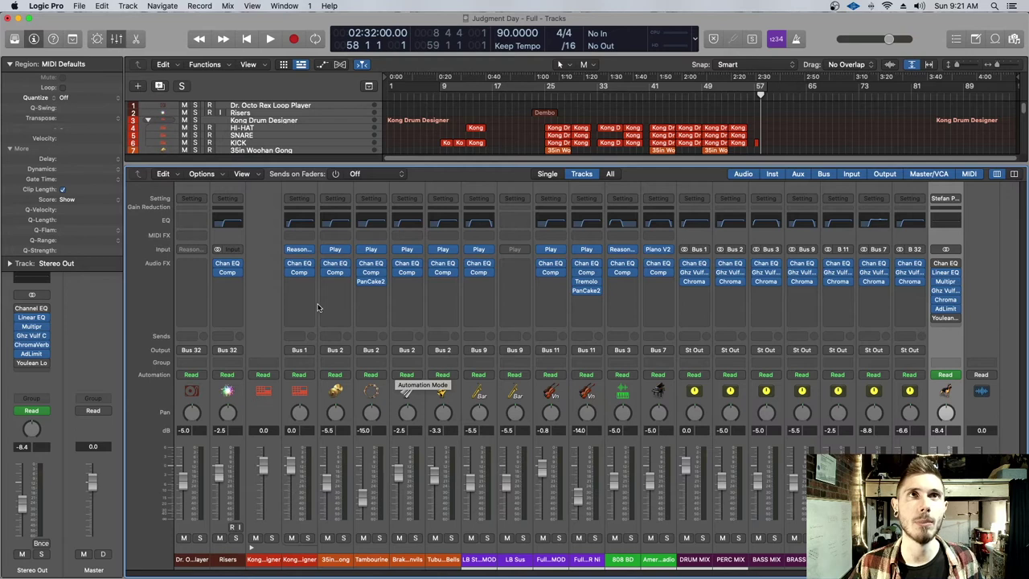
View the PanCake2 settings on the Tambourine channel and the Tremolo settings on the Full STR 1 channel, closing each plug-in.
click(370, 283)
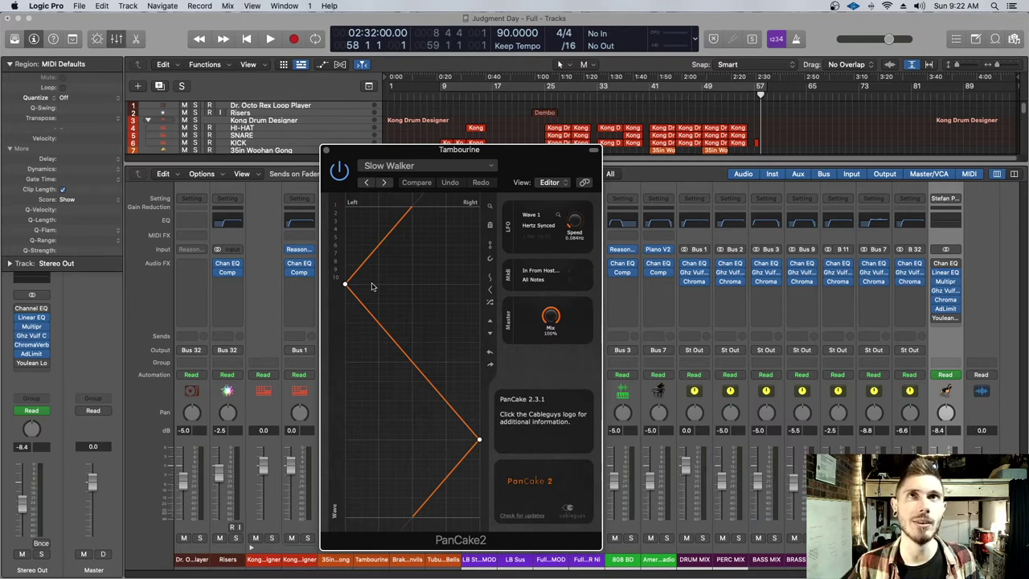
click(325, 152)
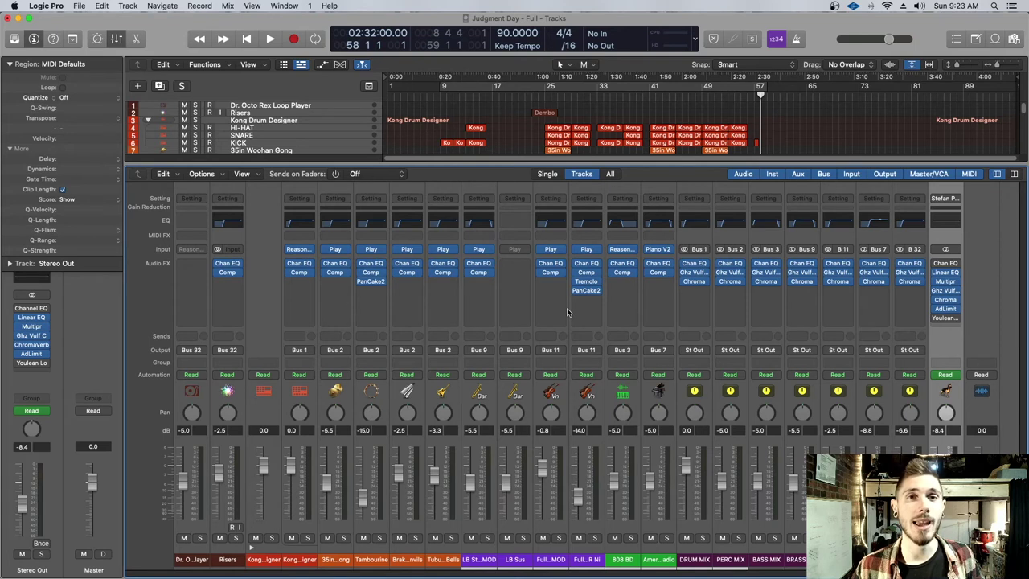
mouse_move(586, 284)
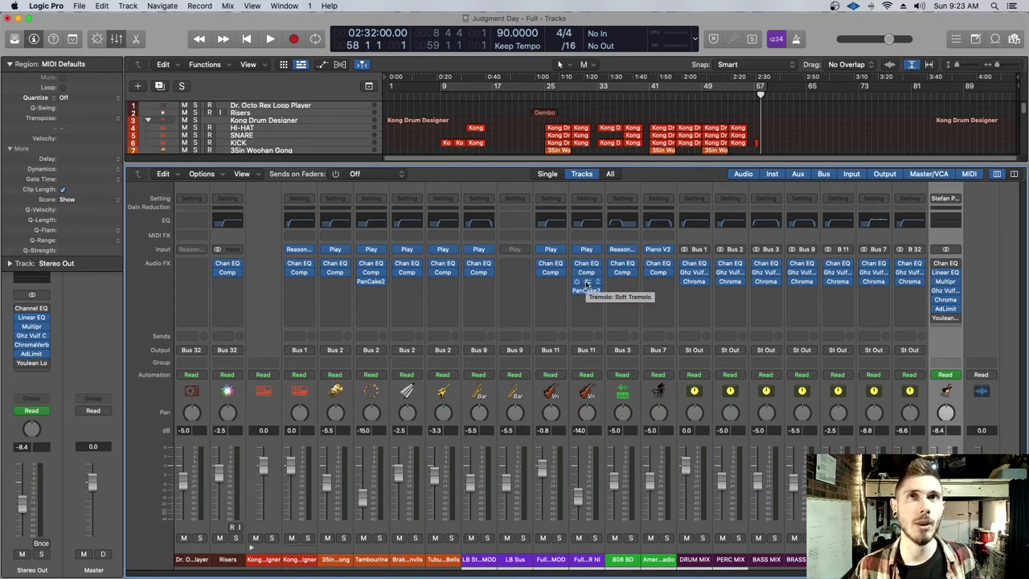
click(586, 284)
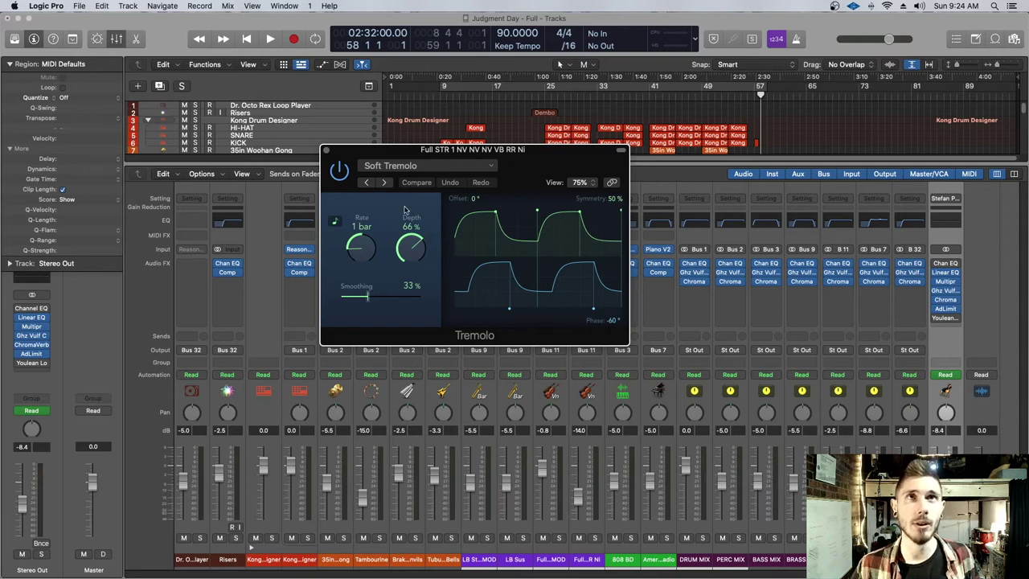
click(328, 151)
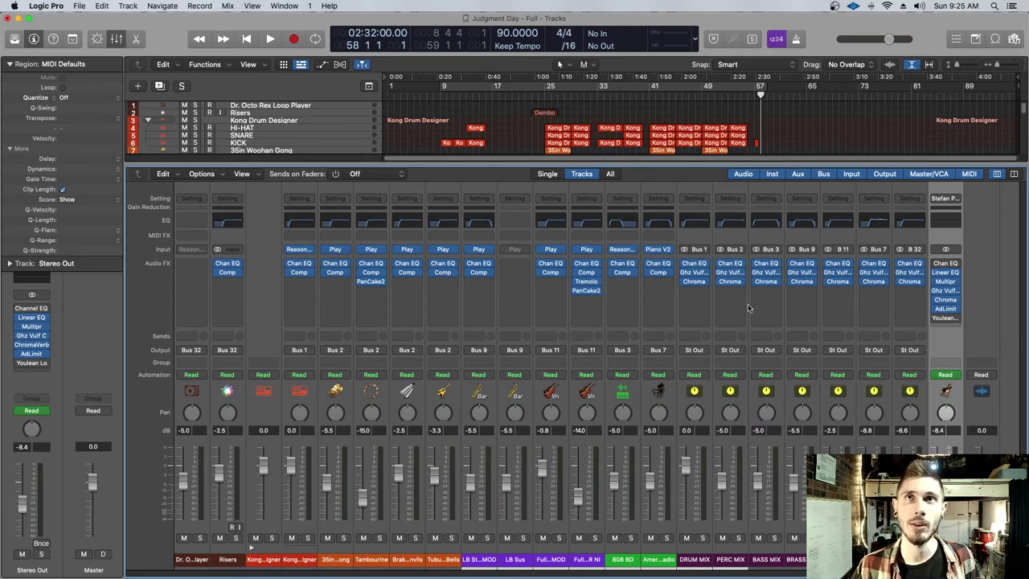
Examine the Ghz Vulf Compressor and ChromaVerb on DRUM MIX, including ChromaVerb's Rooms presets, and close both plug-ins.
click(699, 275)
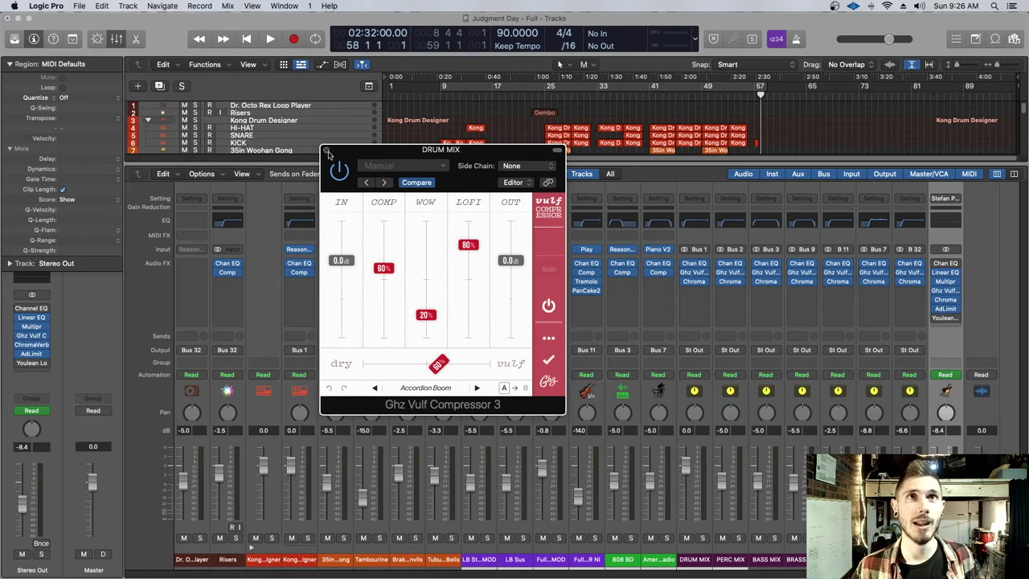
click(327, 151)
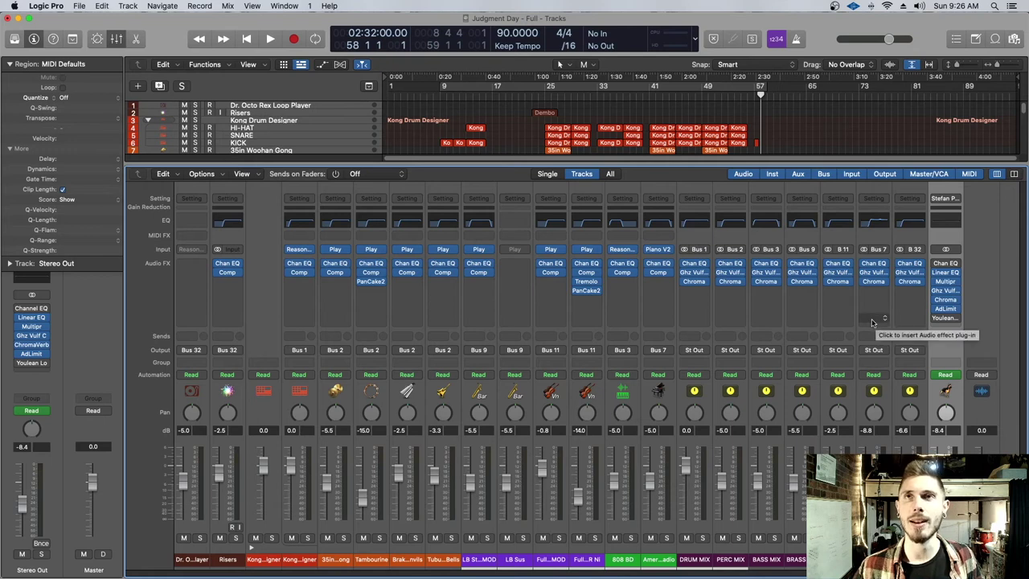
click(696, 282)
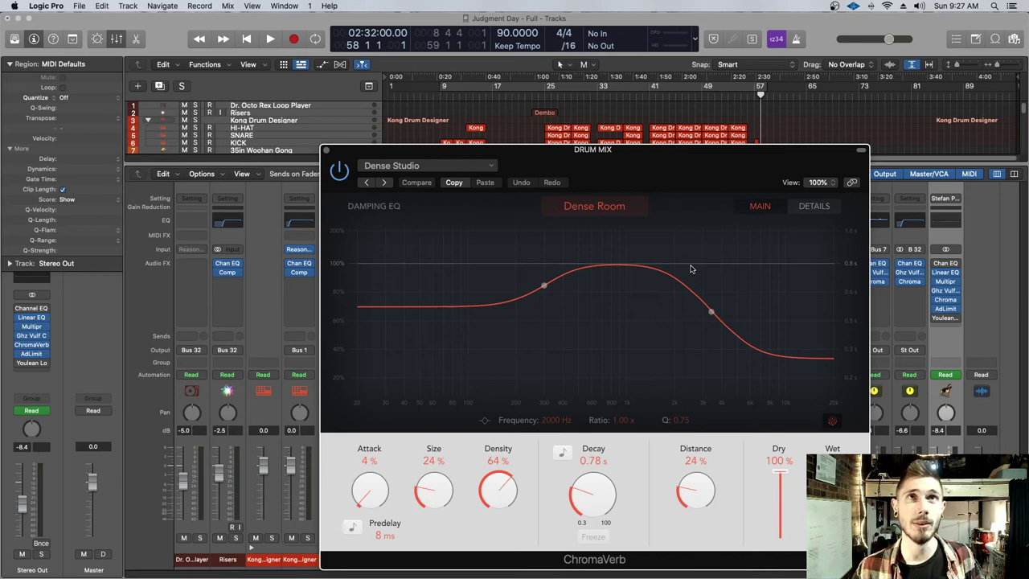
drag(544, 158, 539, 140)
click(439, 150)
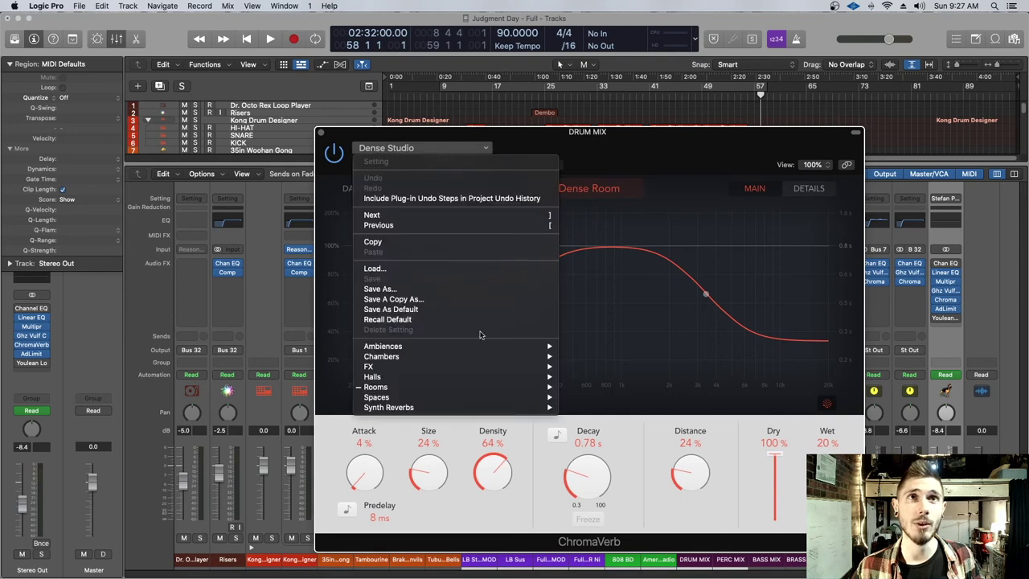
mouse_move(519, 388)
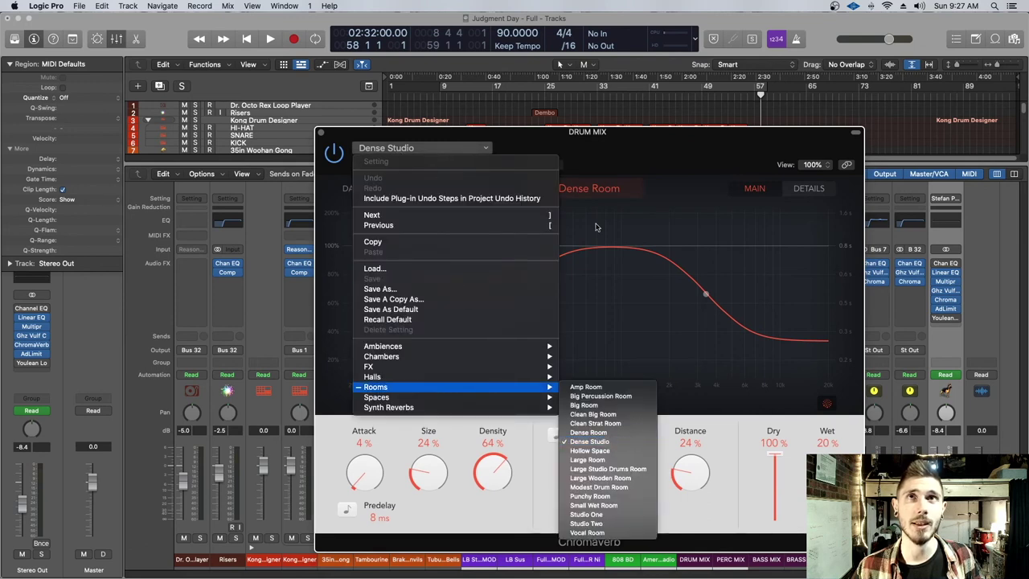
click(635, 149)
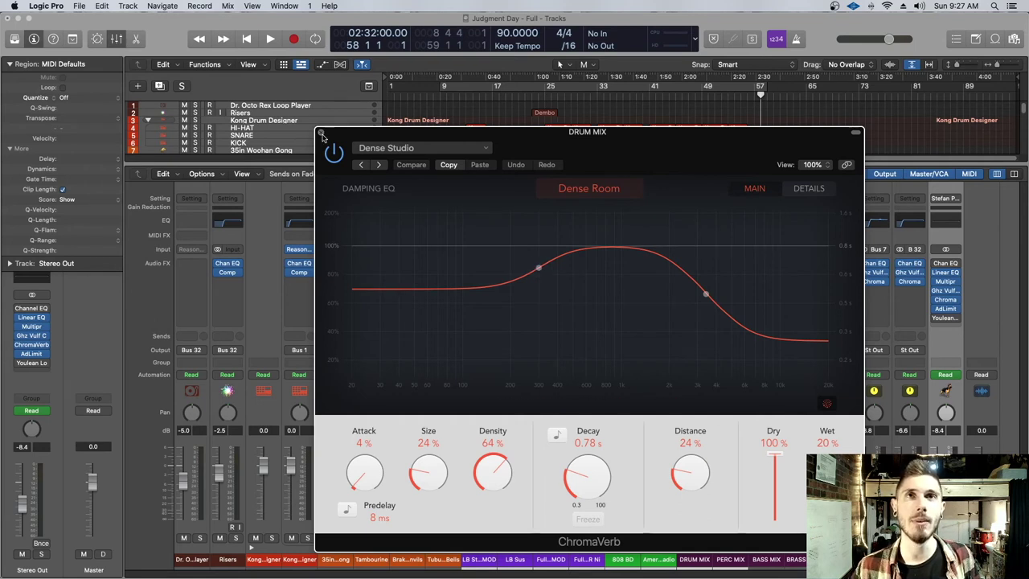
click(322, 133)
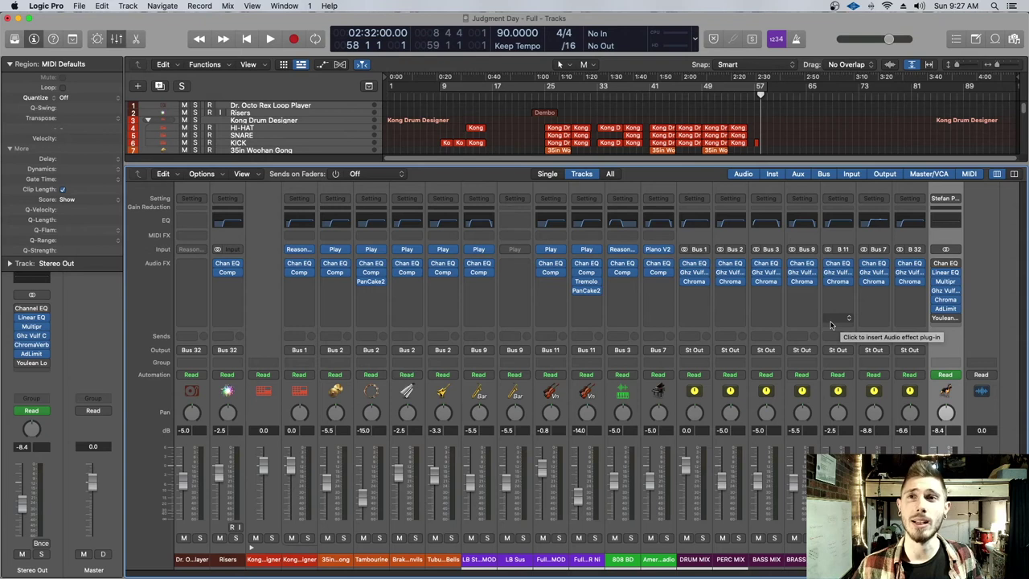
View the ChromaVerb settings on the BRASS MIX, STRING MIX and KEY MIX buses, closing each plug-in.
click(802, 283)
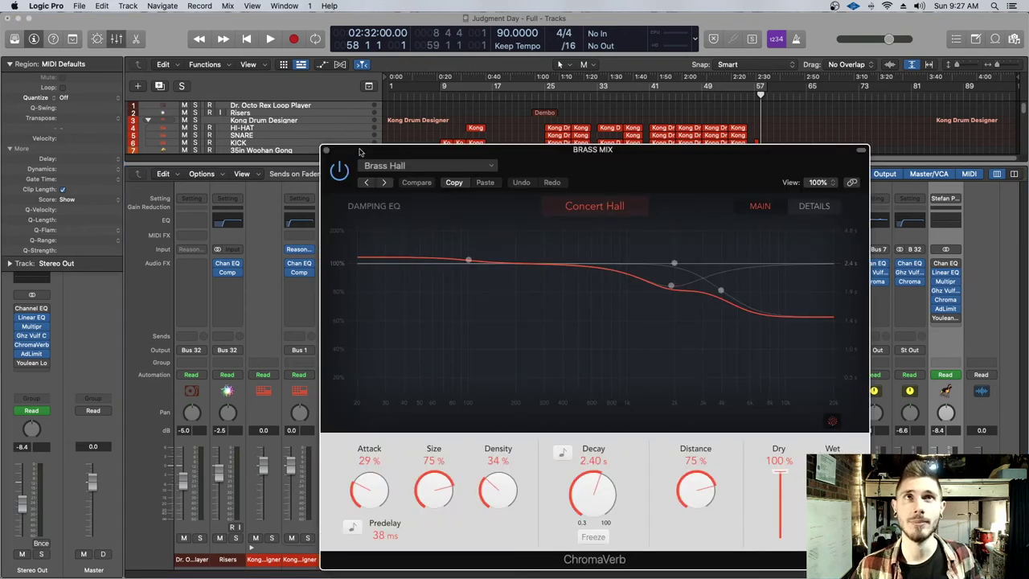
click(327, 151)
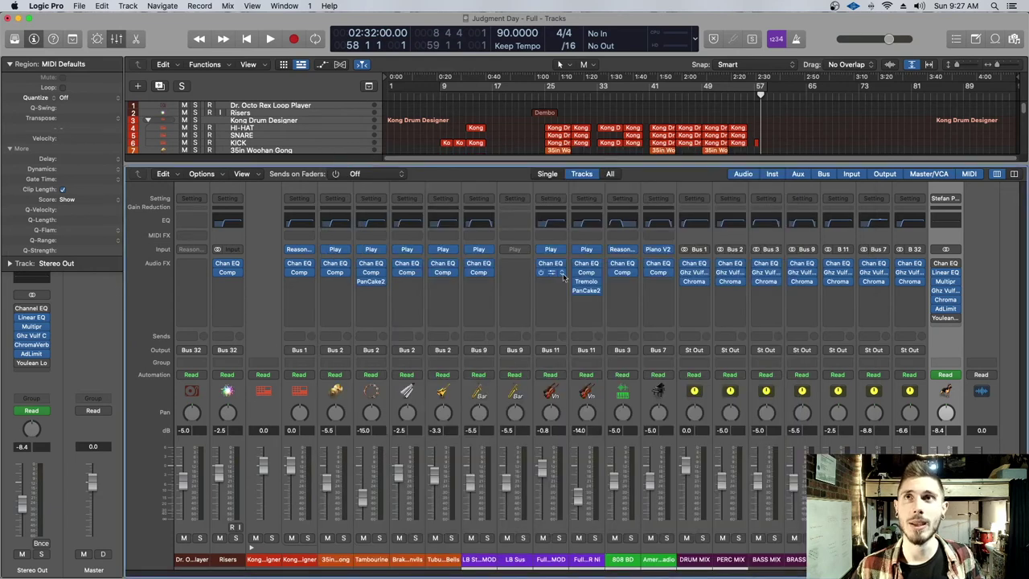
click(838, 282)
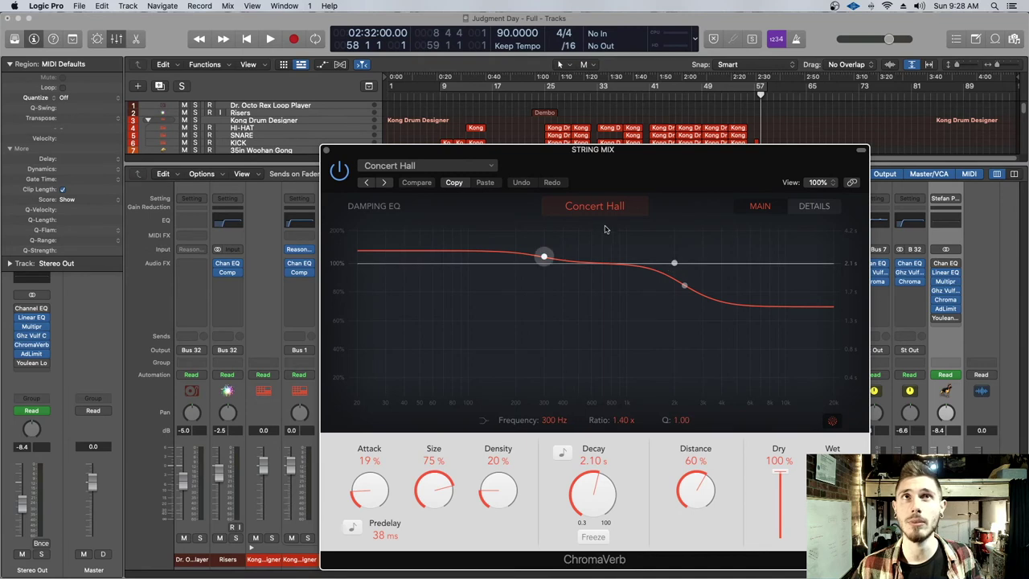
click(325, 152)
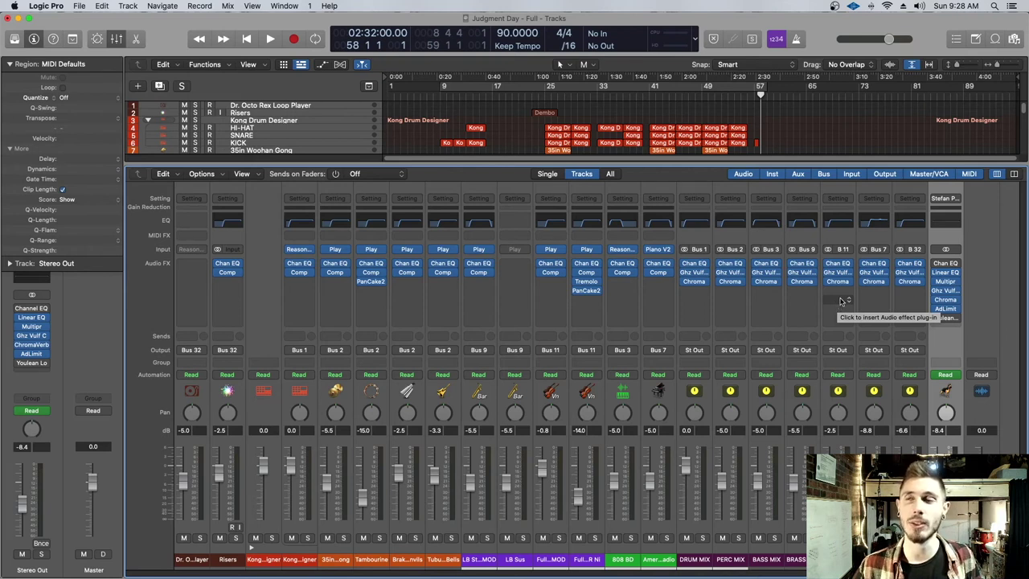
click(877, 282)
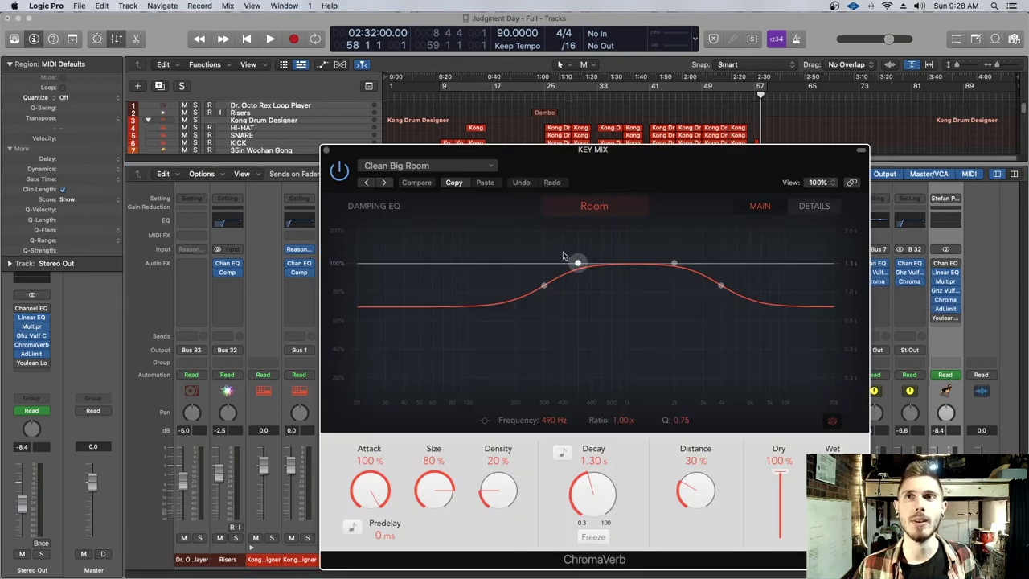
click(325, 150)
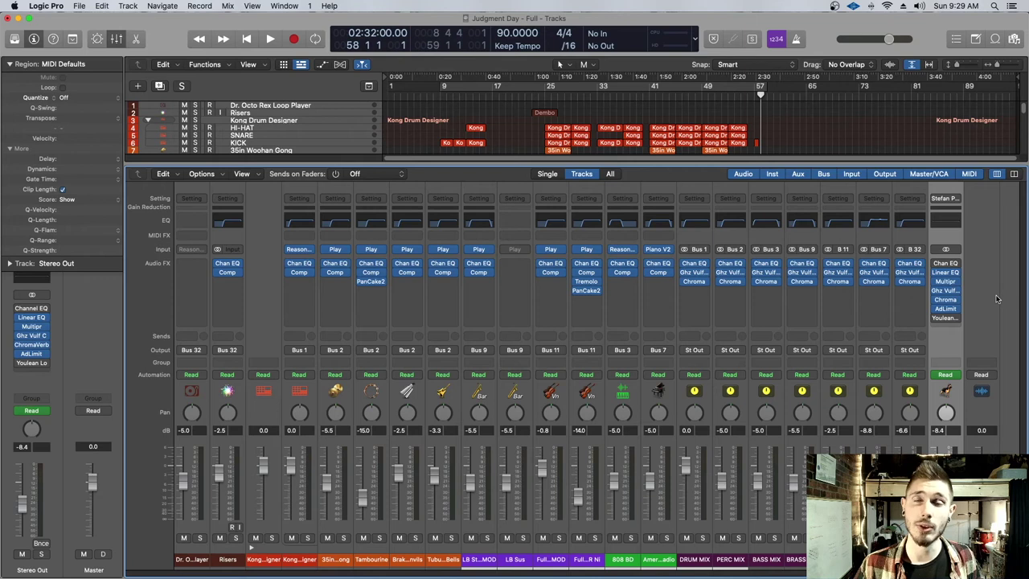
Examine the Ghz Vulf Compressor, ChromaVerb and Youlean Loudness Meter on the Stereo Out channel, closing each plug-in.
click(947, 291)
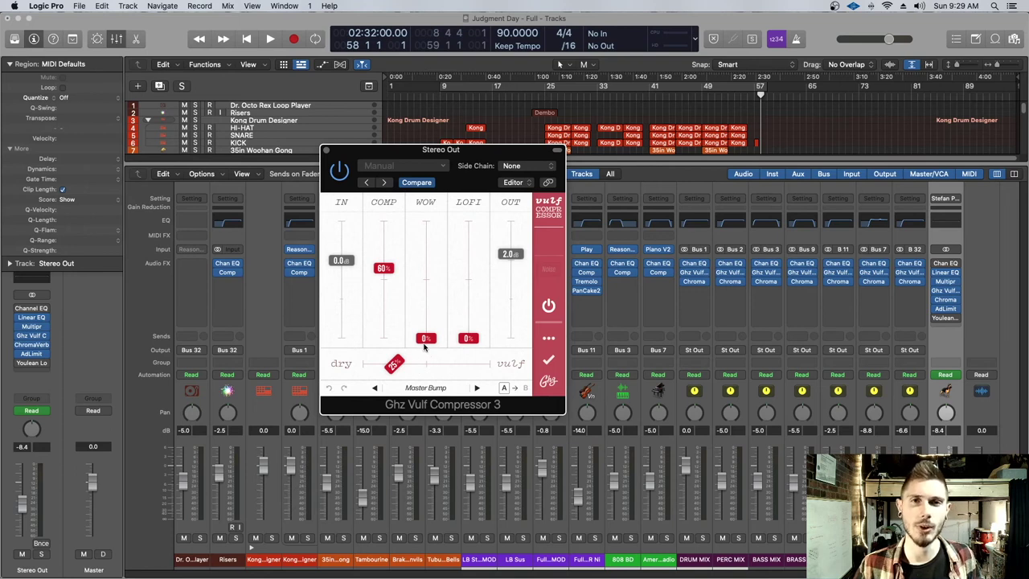
click(326, 151)
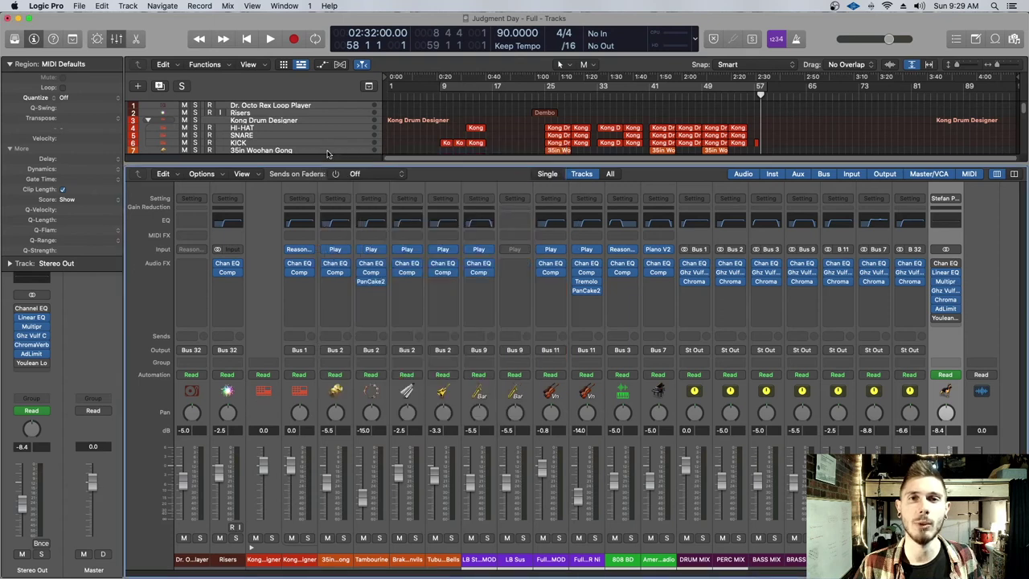
click(947, 299)
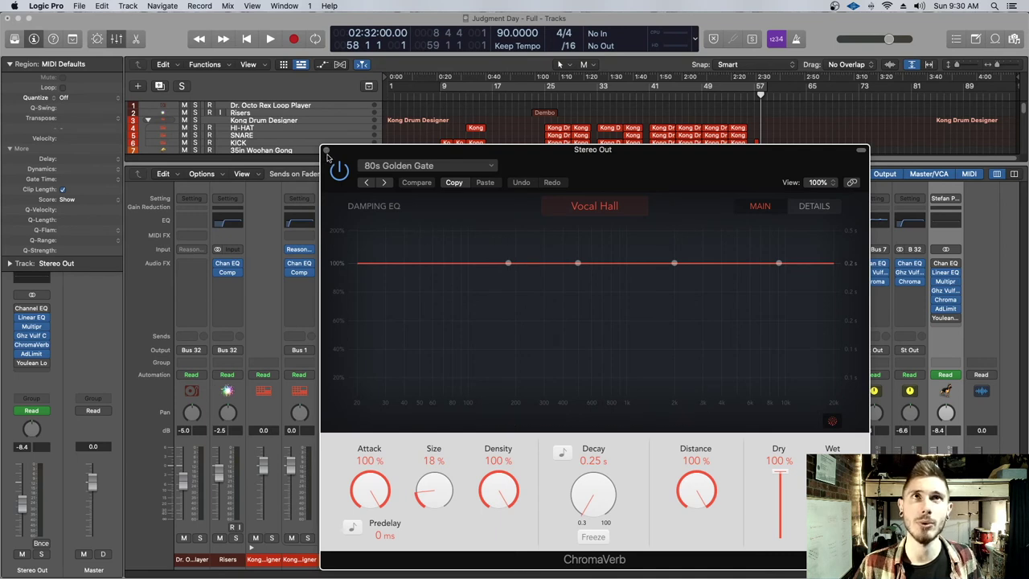
click(326, 151)
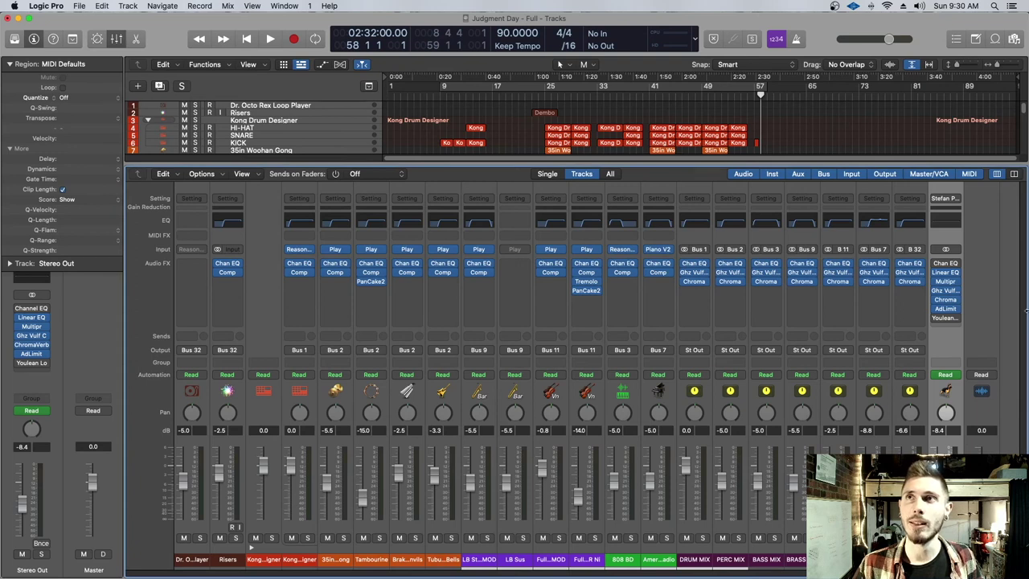
click(945, 319)
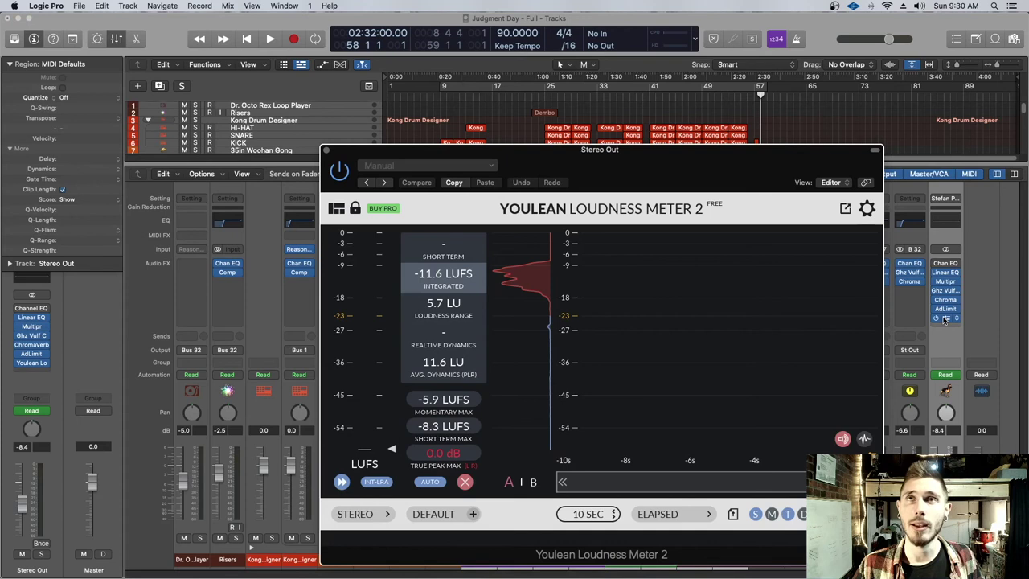
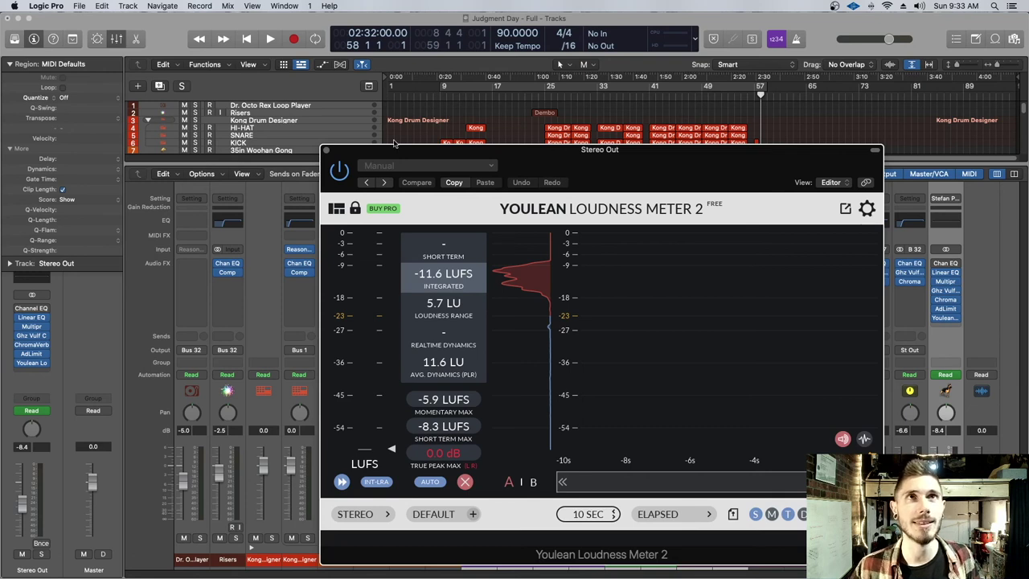
click(326, 152)
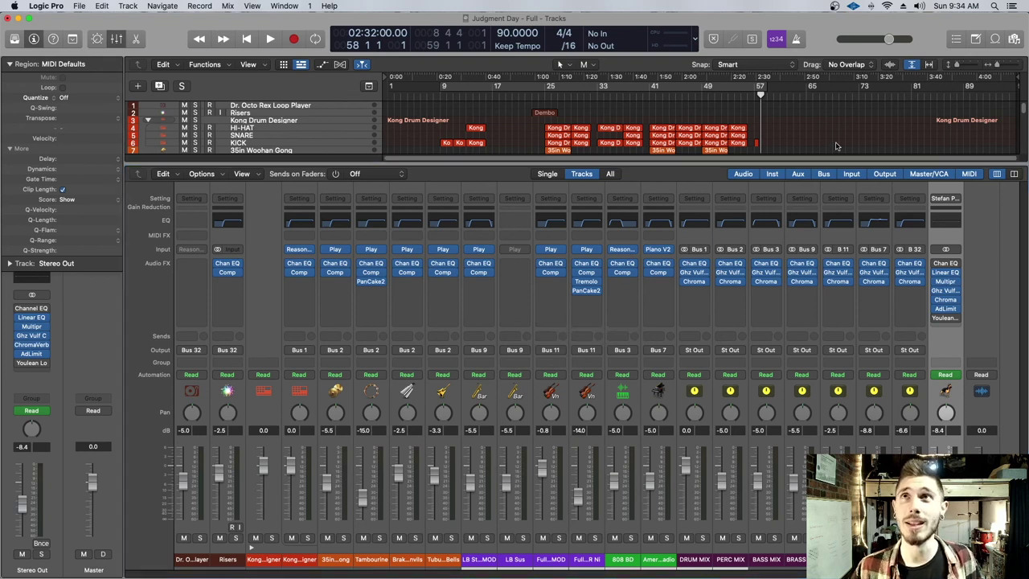
Hide the mixer, show track automation, and move the playhead from bar 57 to bar 59 across the Stereo Out volume fade-out.
key(x)
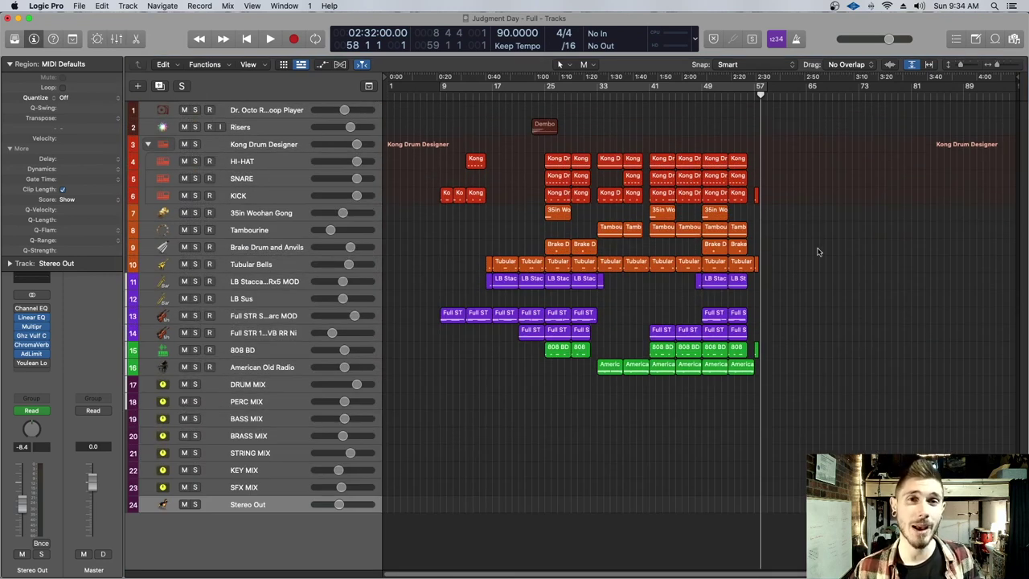
key(a)
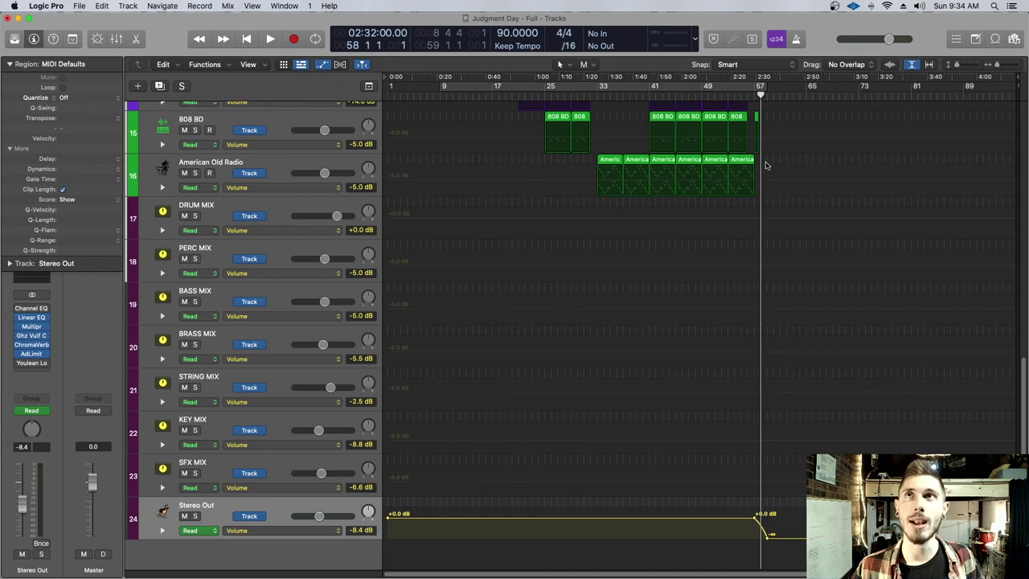
drag(762, 95, 756, 97)
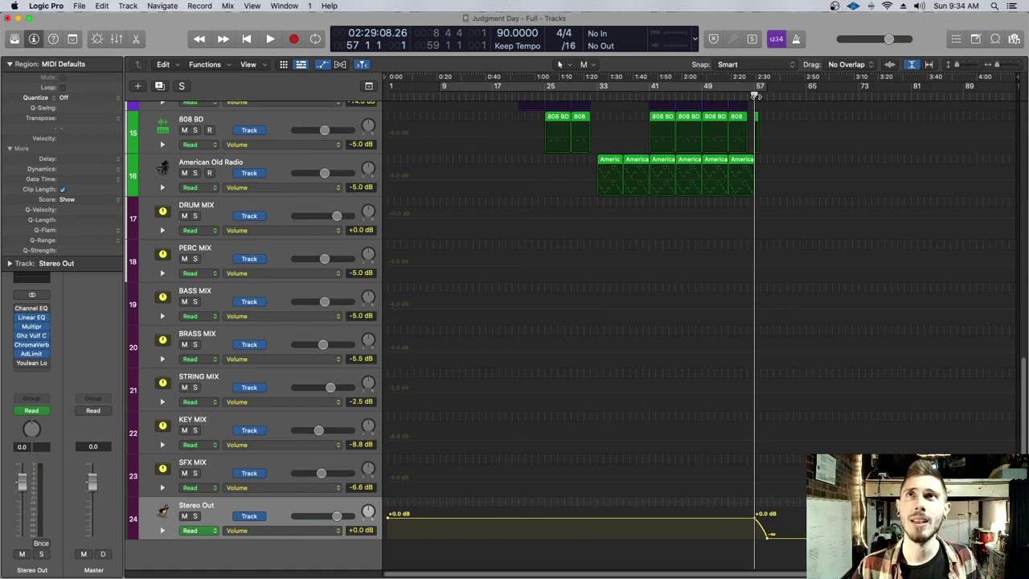
drag(756, 96, 766, 96)
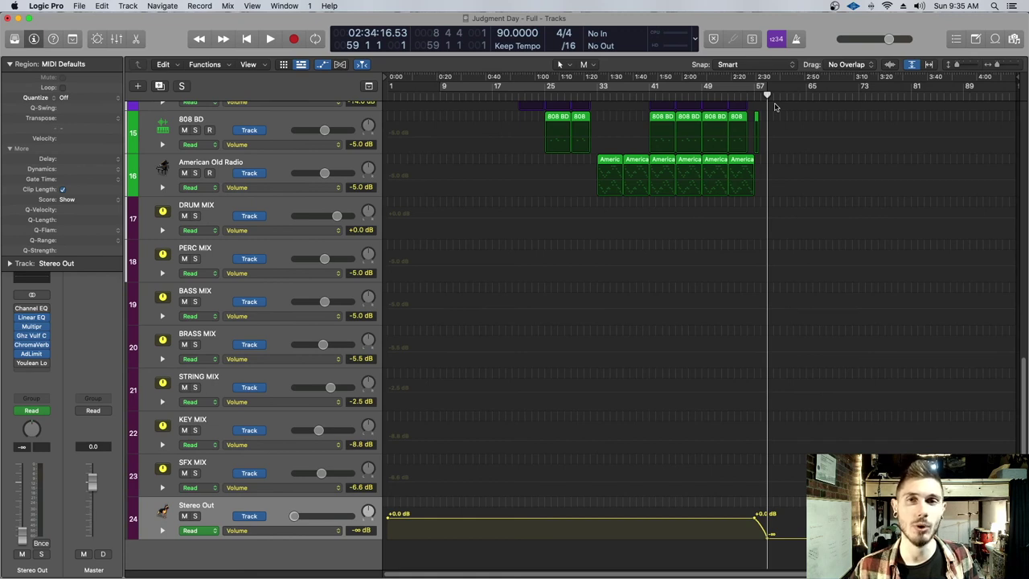
mouse_move(766, 95)
mouse_down()
mouse_move(754, 95)
mouse_move(766, 96)
mouse_up()
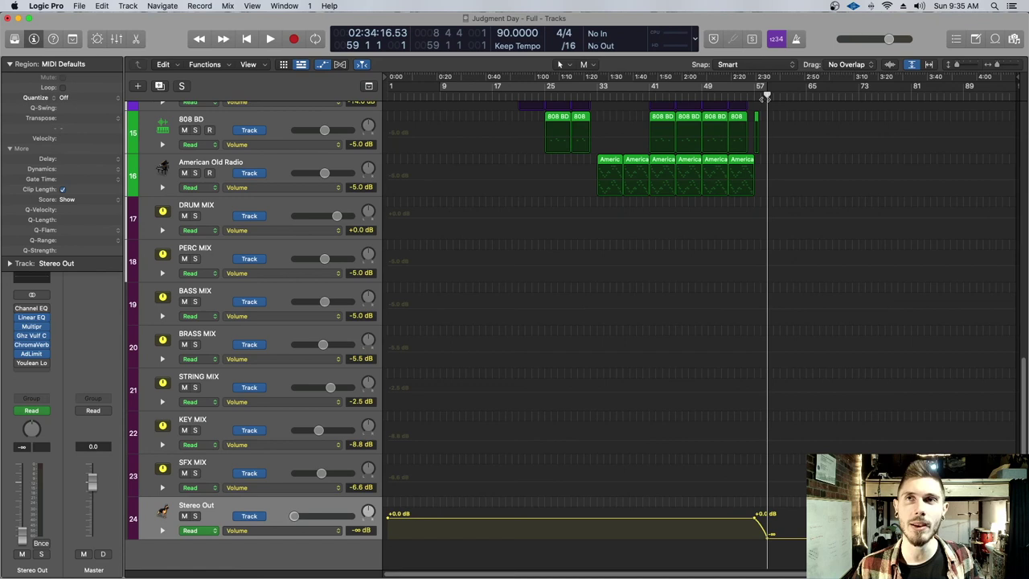
mouse_move(764, 99)
mouse_down()
mouse_move(755, 98)
mouse_move(766, 96)
mouse_up()
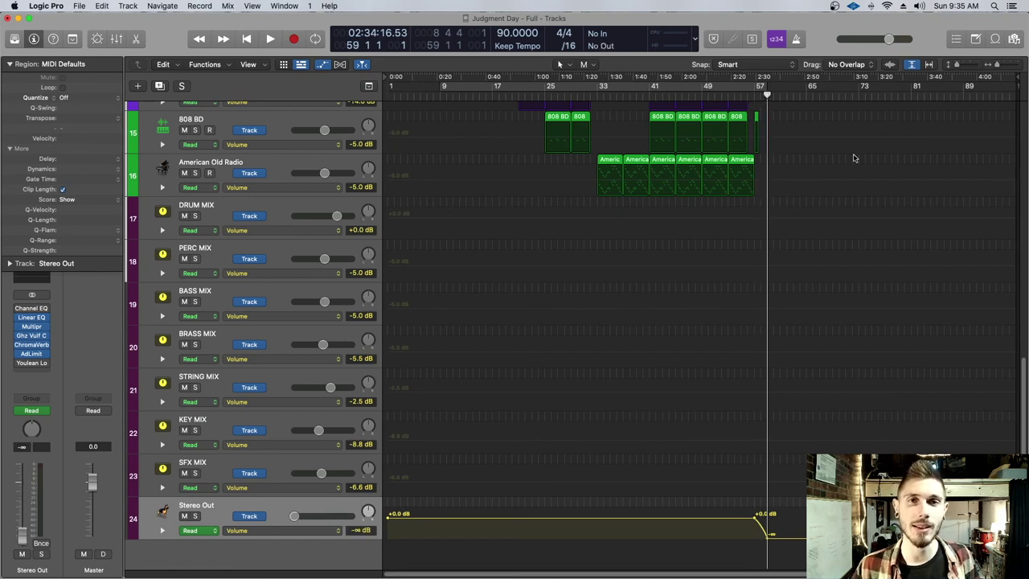